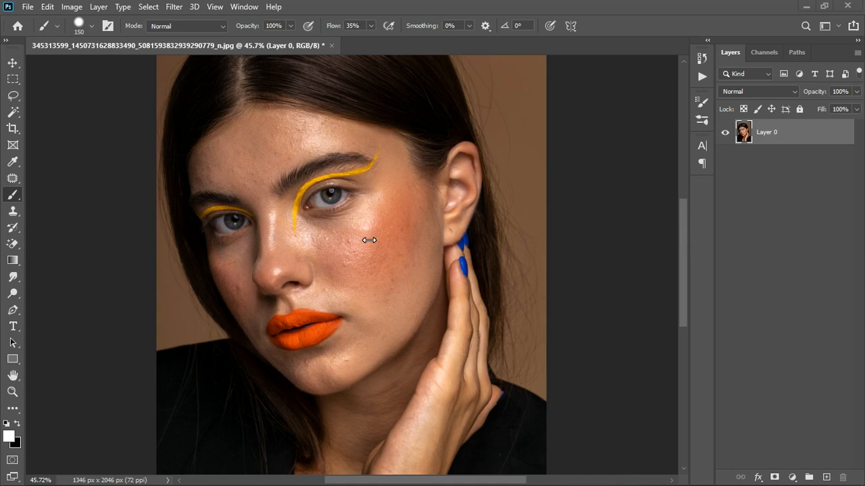
Add a white Solid Color fill layer above the portrait layer
scroll(365, 242, "down", 3)
scroll(361, 243, "up", 3)
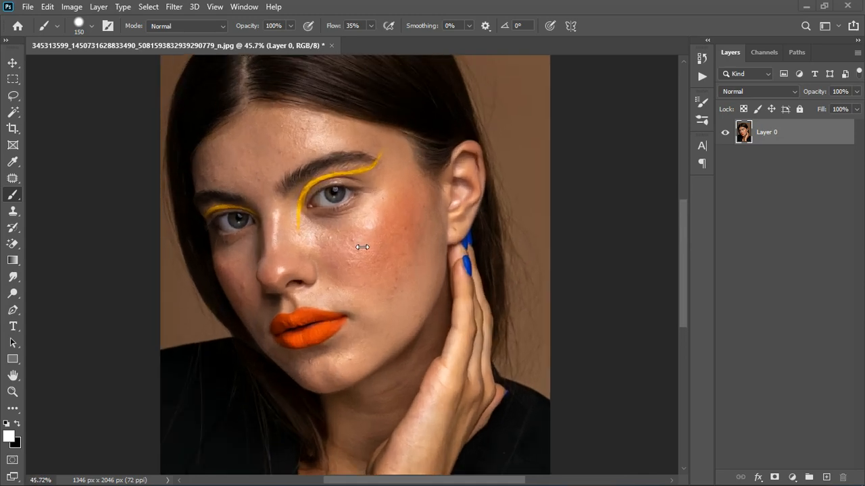
scroll(369, 244, "down", 5)
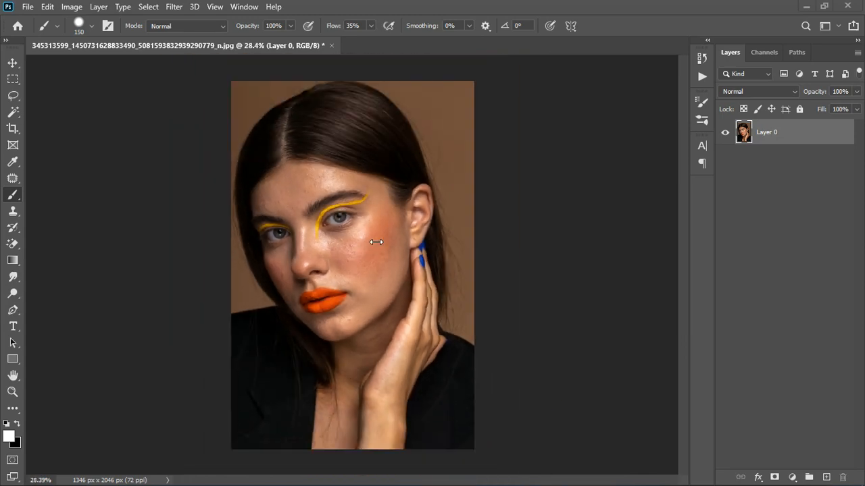
left_click(797, 478)
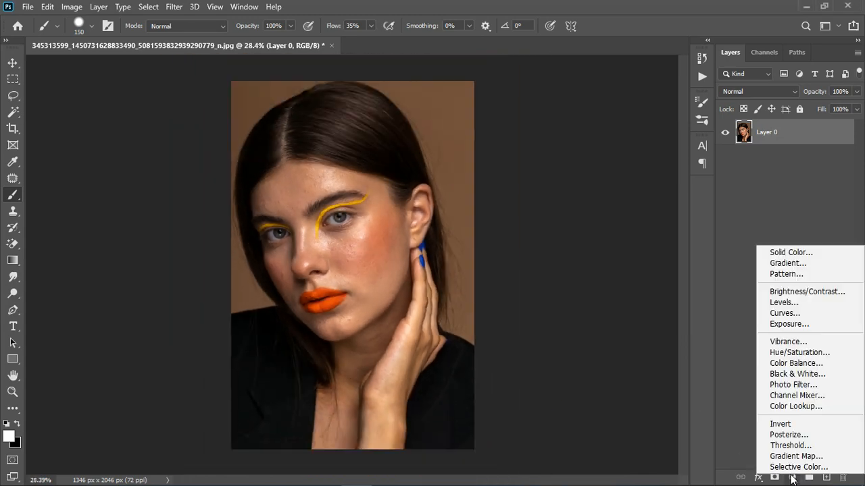
left_click(783, 252)
left_click(806, 116)
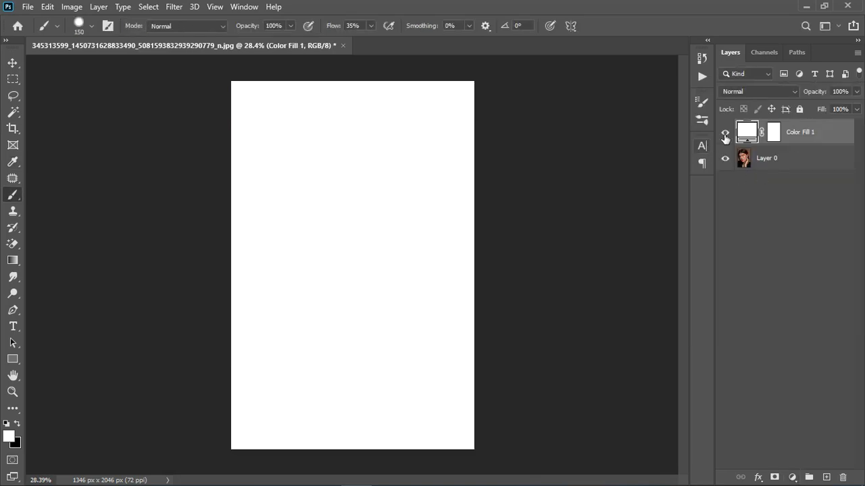
Hide the colour fill layer and get a close-up of the portrait's eyes for colour sampling
left_click(725, 132)
scroll(352, 273, "up", 6)
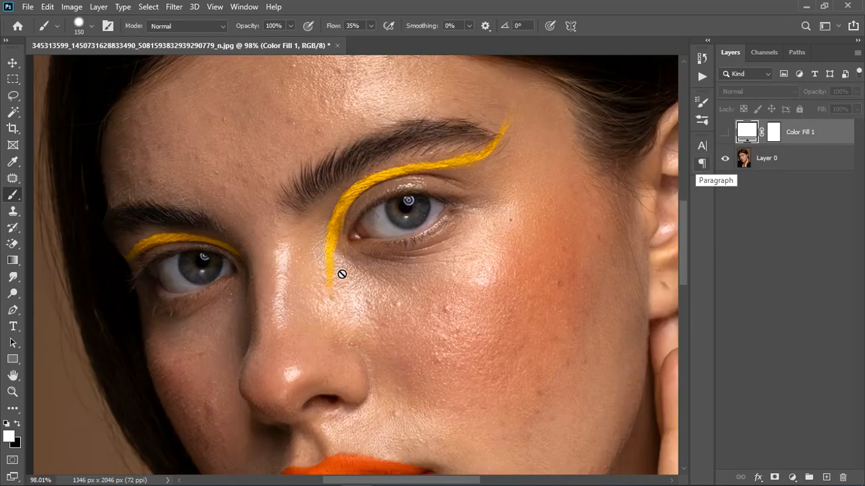
scroll(380, 280, "up", 1)
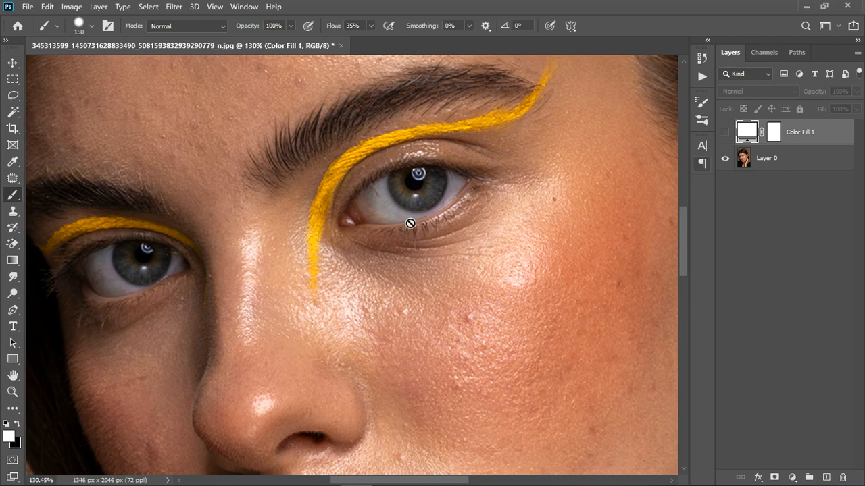
left_click(725, 132)
double_click(751, 135)
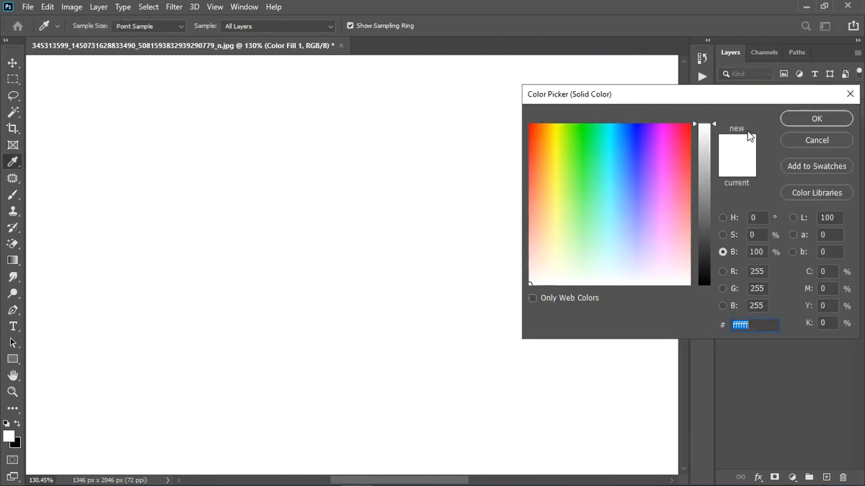
left_click(816, 139)
left_click(725, 131)
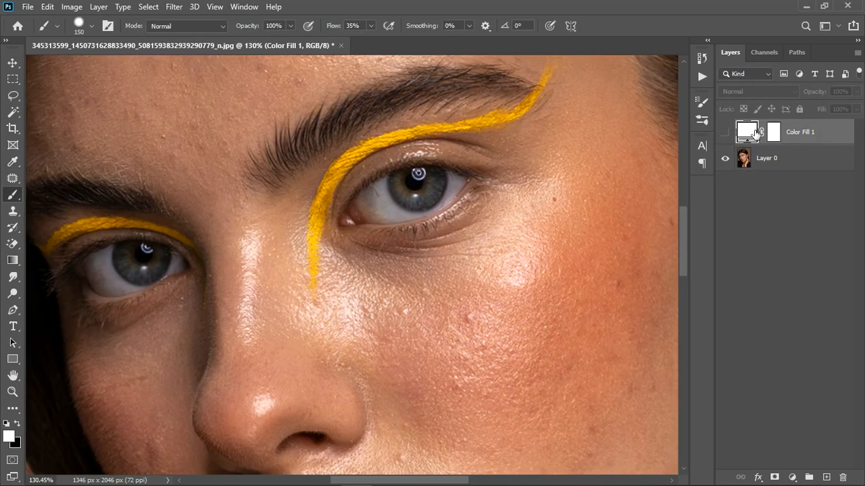
Recolour the hidden fill layer by sampling the grey 918a91 from the white of the eye and raising its brightness close to maximum
double_click(747, 132)
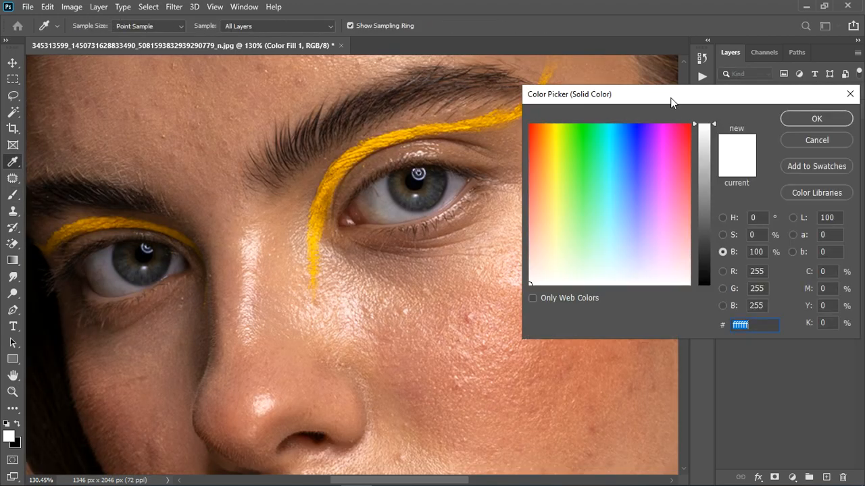
left_click_drag(669, 99, 689, 214)
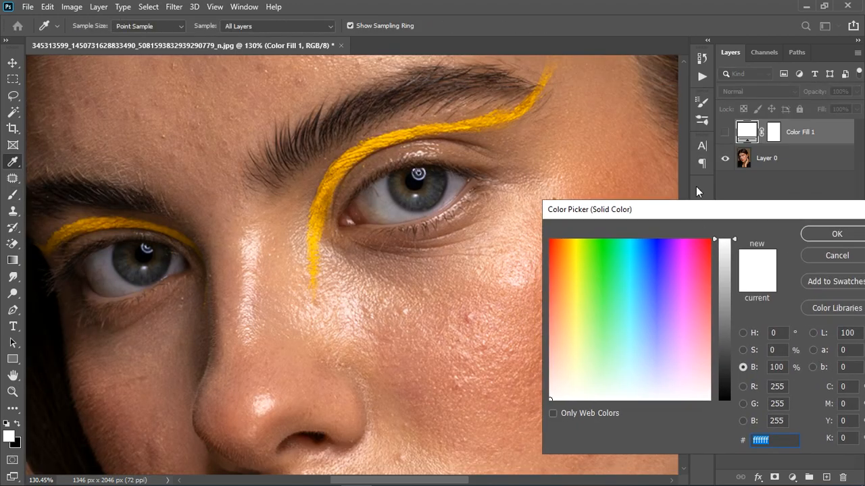
left_click(420, 202)
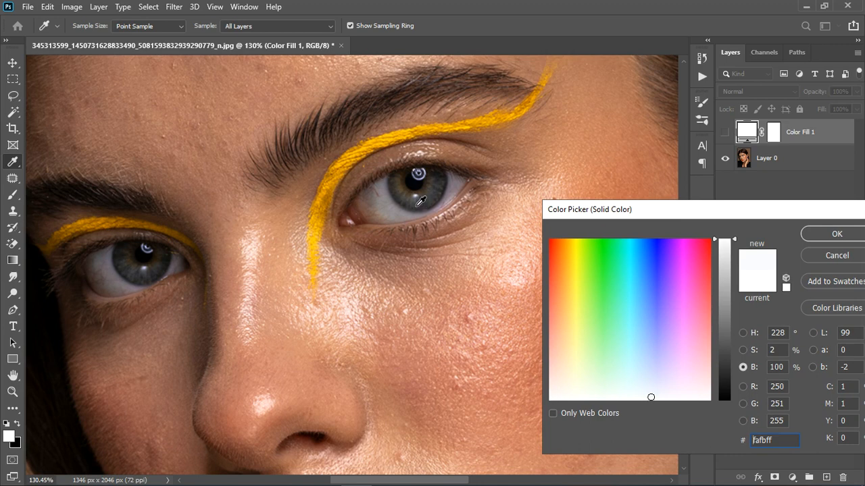
left_click(399, 214)
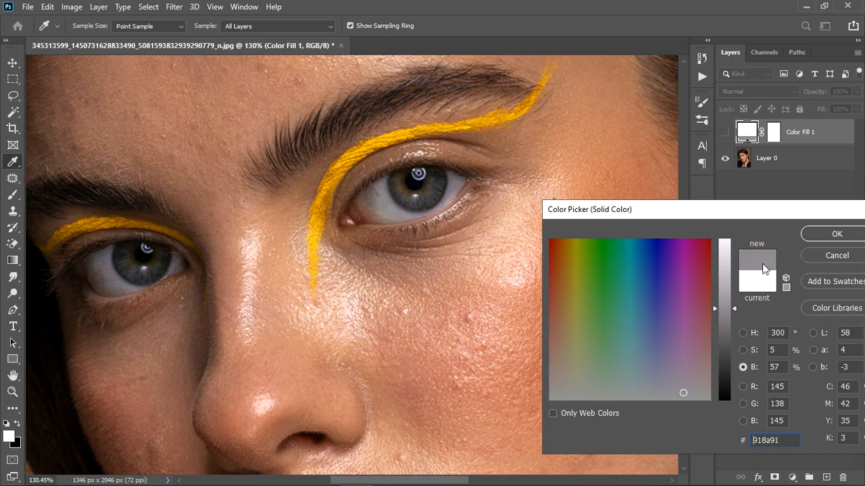
left_click_drag(739, 310, 735, 249)
left_click(822, 231)
key("b")
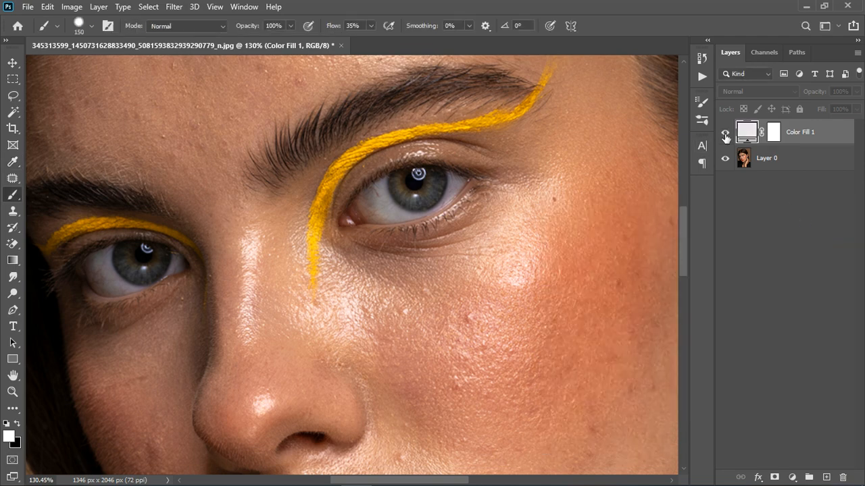
Show the fill layer, set its blend mode to Divide, and compare the portrait with and without it
left_click(725, 134)
left_click(752, 93)
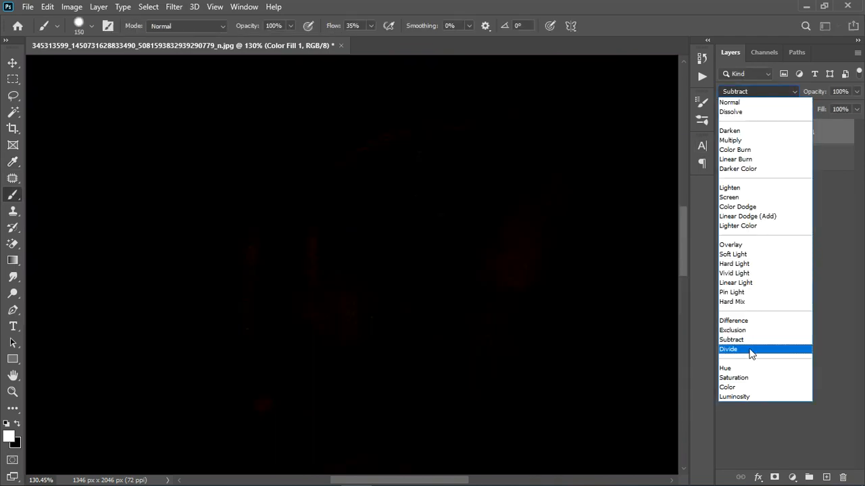
left_click(750, 349)
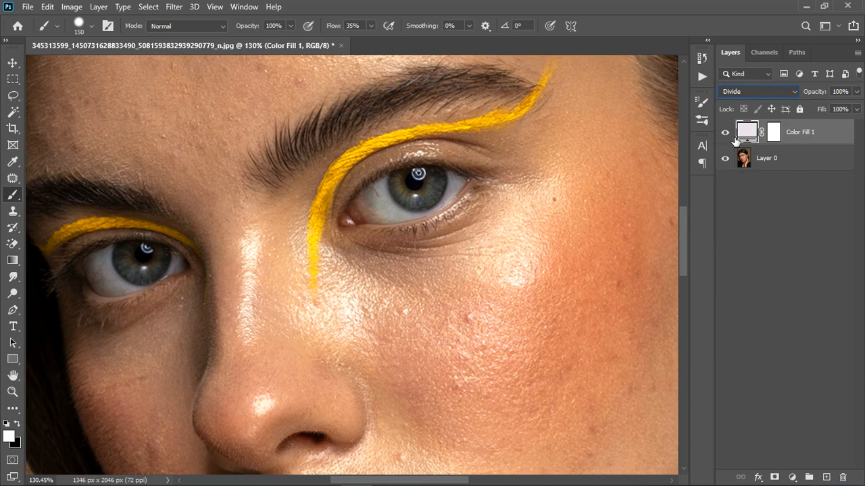
left_click(733, 138)
left_click(733, 138)
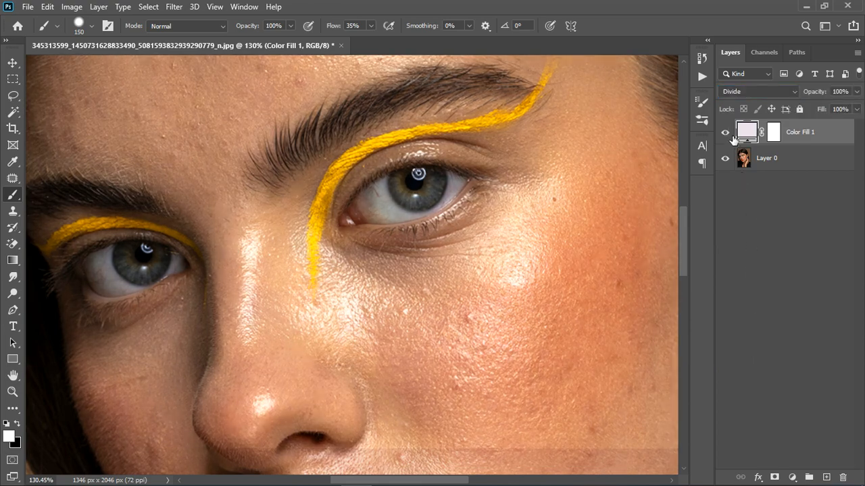
scroll(302, 213, "down", 5)
scroll(303, 213, "down", 2)
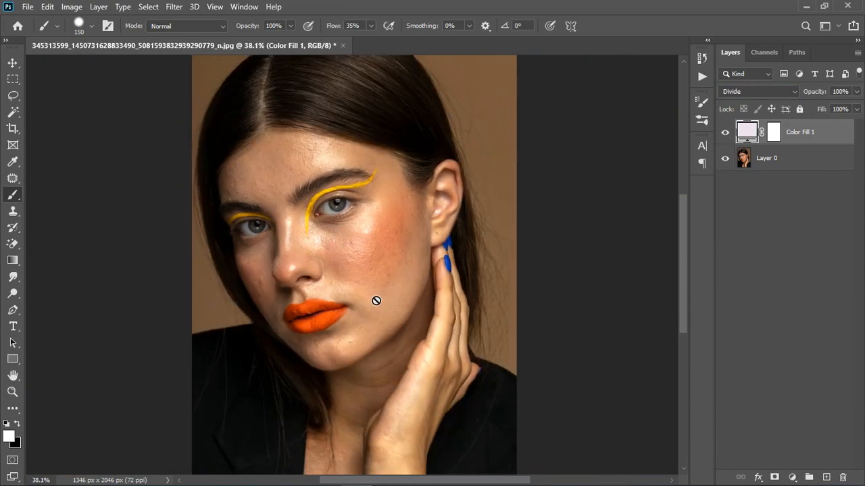
Fine-tune the brightness of the Divide fill layer's colour to 94%, giving f0e4f0
double_click(749, 134)
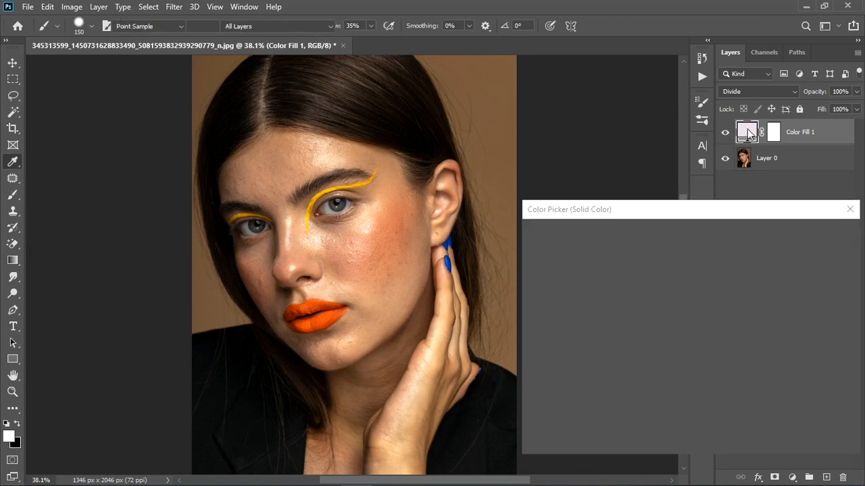
mouse_move(712, 248)
left_mouse_down()
mouse_move(715, 238)
mouse_move(718, 252)
left_mouse_up()
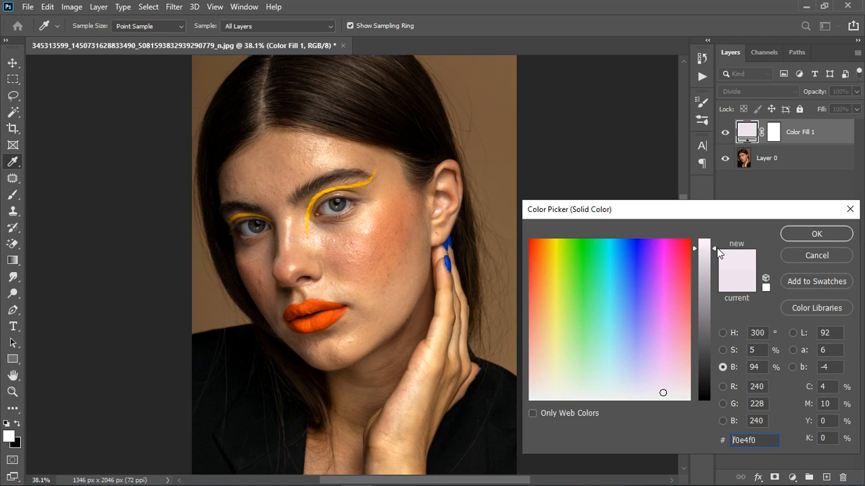
left_click(796, 236)
key("b")
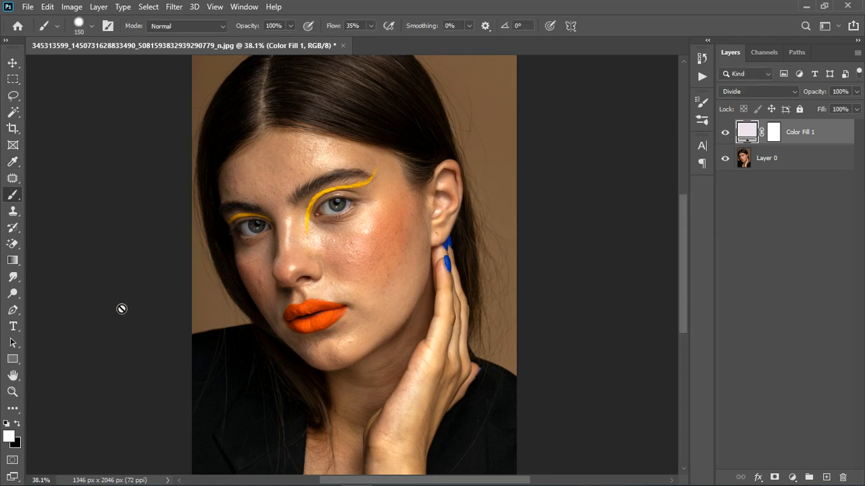
Add a Hue/Saturation adjustment layer on top and target the Reds by sampling the skin of the hand
scroll(121, 307, "up", 2)
scroll(316, 316, "down", 2)
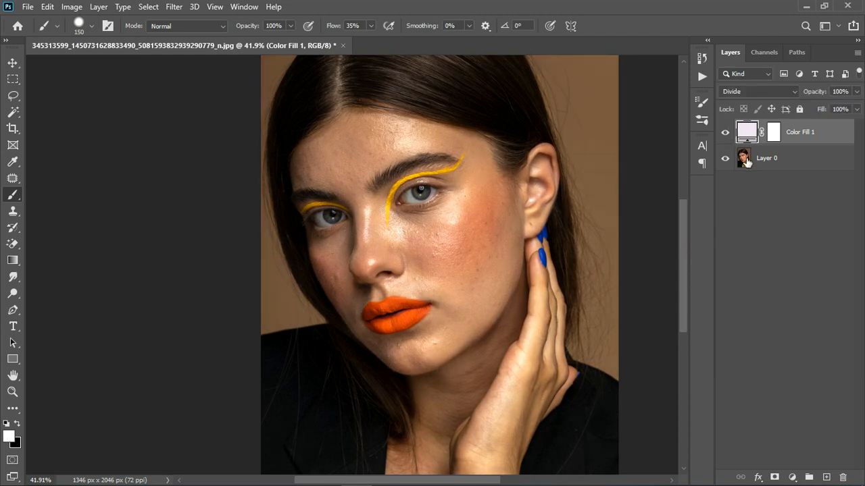
left_click(791, 478)
left_click(799, 351)
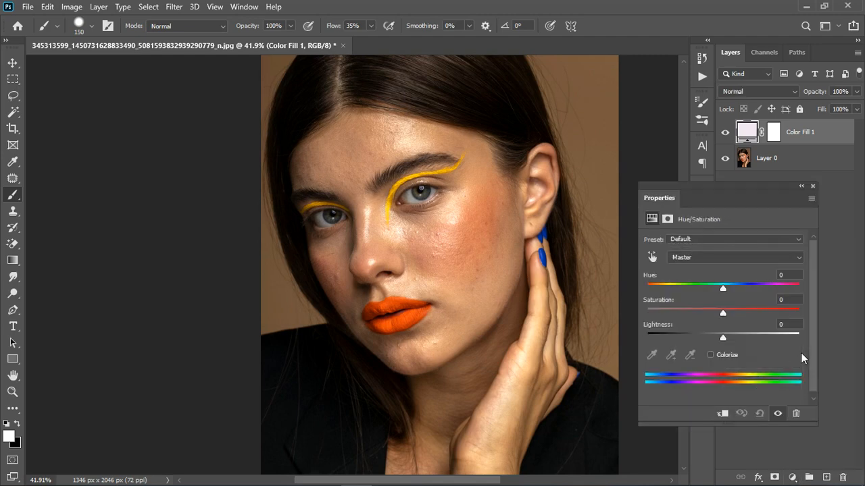
left_click(650, 258)
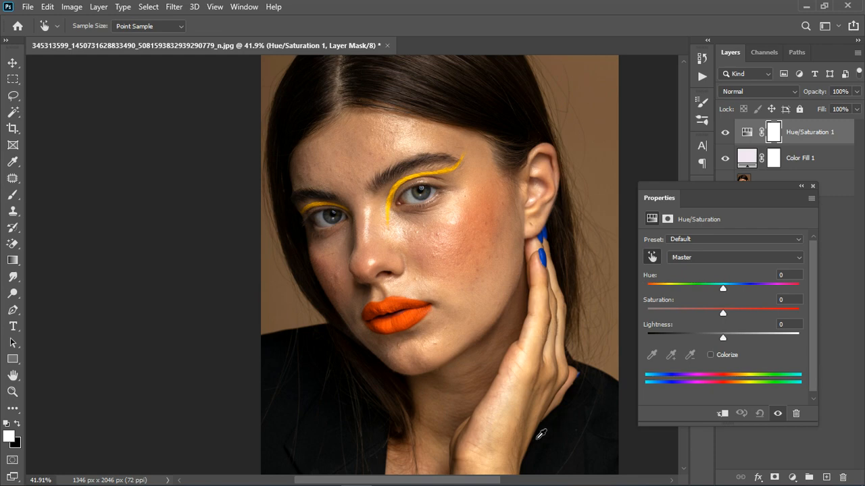
left_click(531, 397)
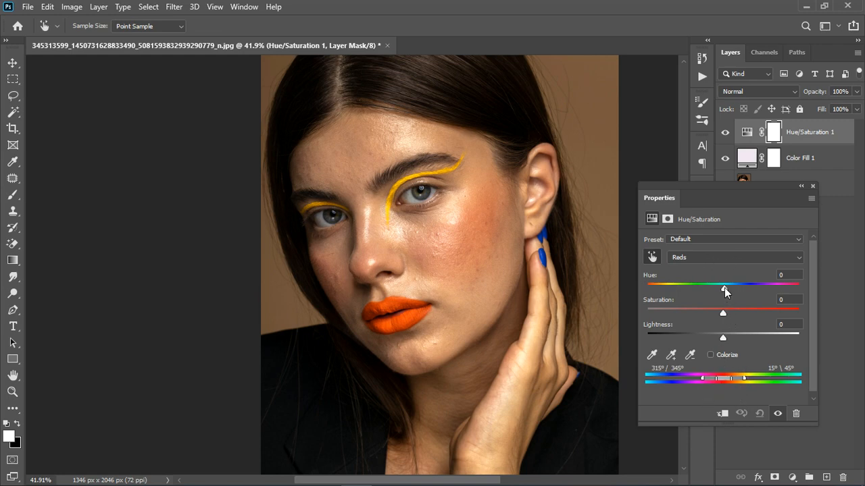
Set the Reds hue to +180, shift the affected range to 295°/324° and 355°\24°, and compare with the adjustment off
left_click_drag(724, 288, 797, 286)
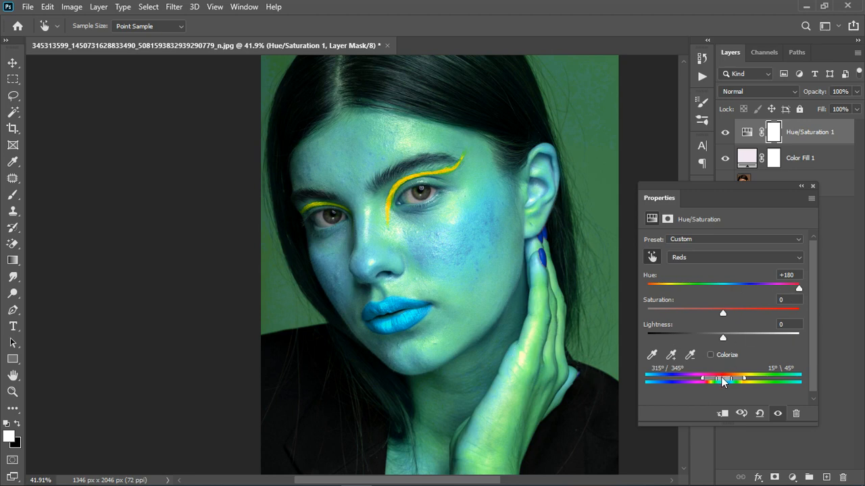
mouse_move(724, 382)
left_mouse_down()
mouse_move(738, 383)
mouse_move(713, 380)
left_mouse_up()
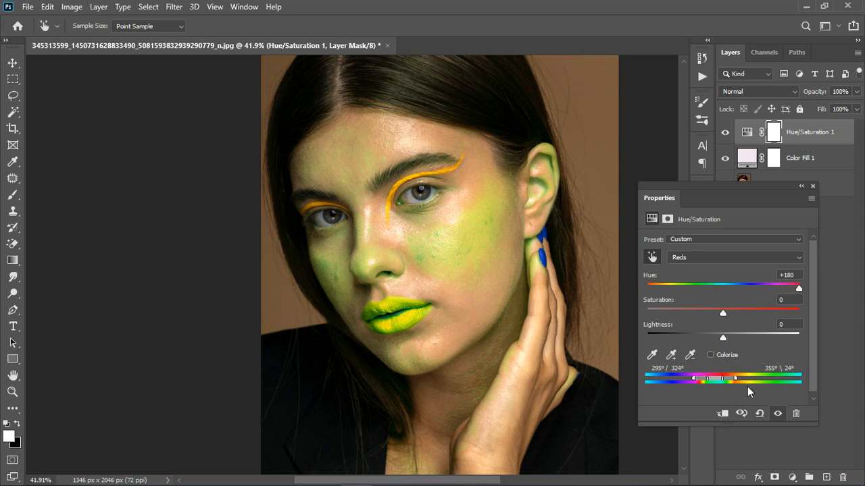
left_click(777, 413)
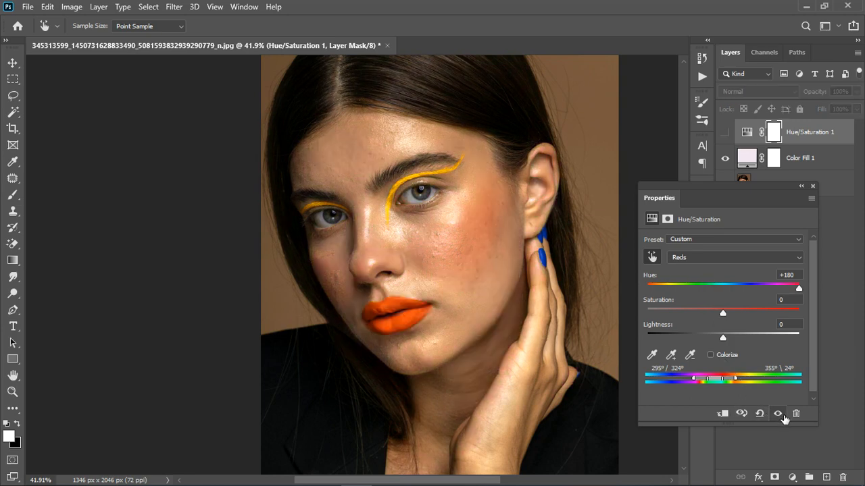
left_click(778, 414)
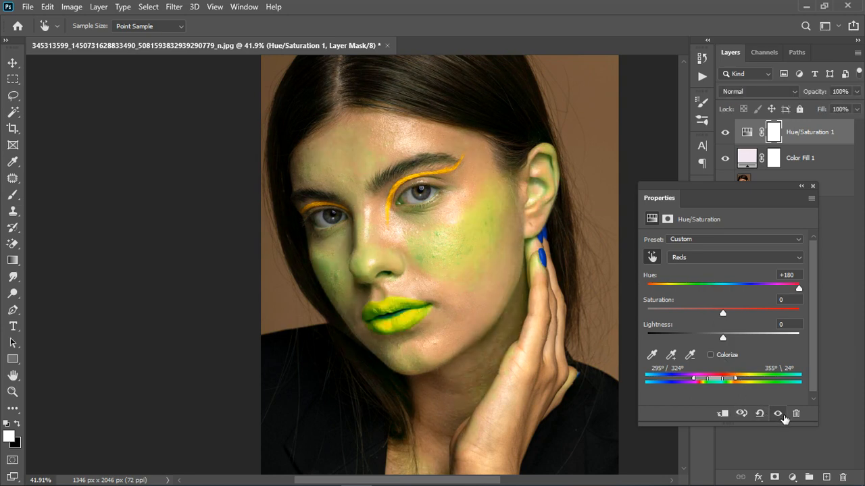
left_click(813, 186)
Reopen the Hue/Saturation adjustment's Reds and shift their affected range to 297°/326° and 357°\26°
scroll(408, 297, "up", 3)
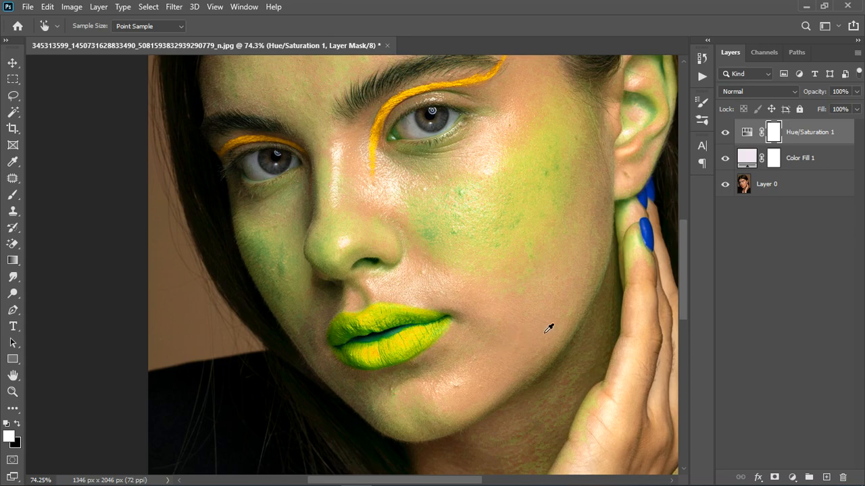
scroll(483, 225, "down", 3)
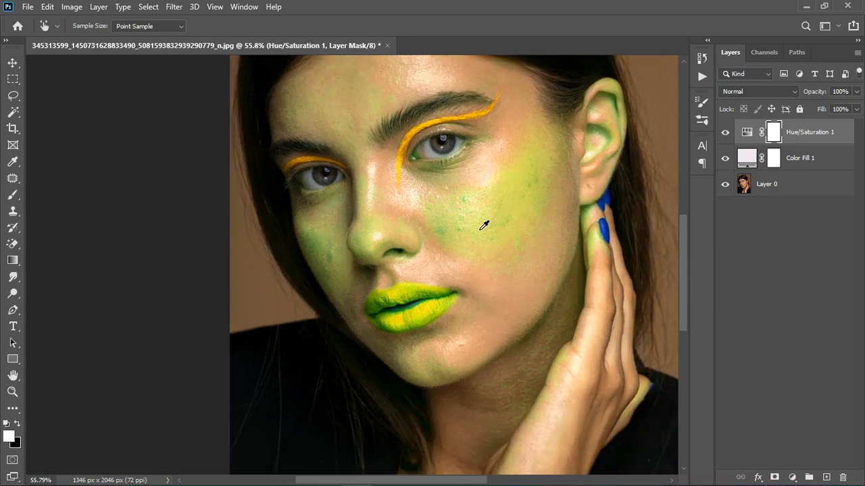
scroll(523, 346, "up", 1)
key("b")
double_click(754, 134)
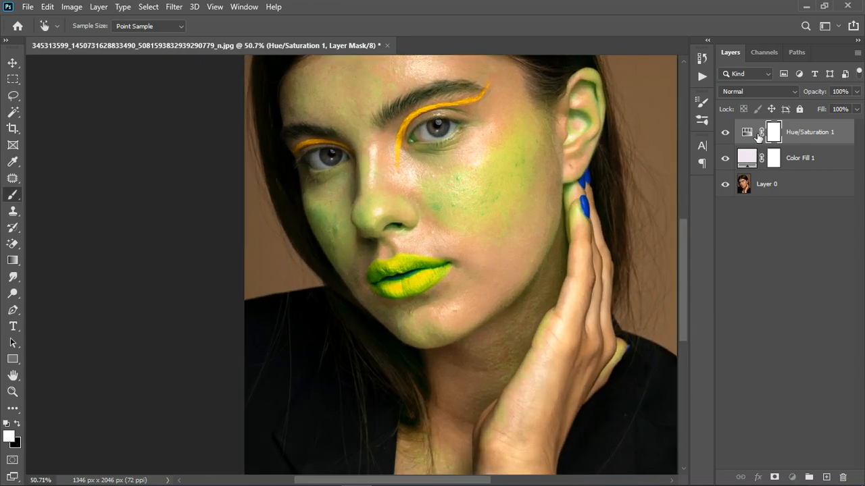
left_click(713, 259)
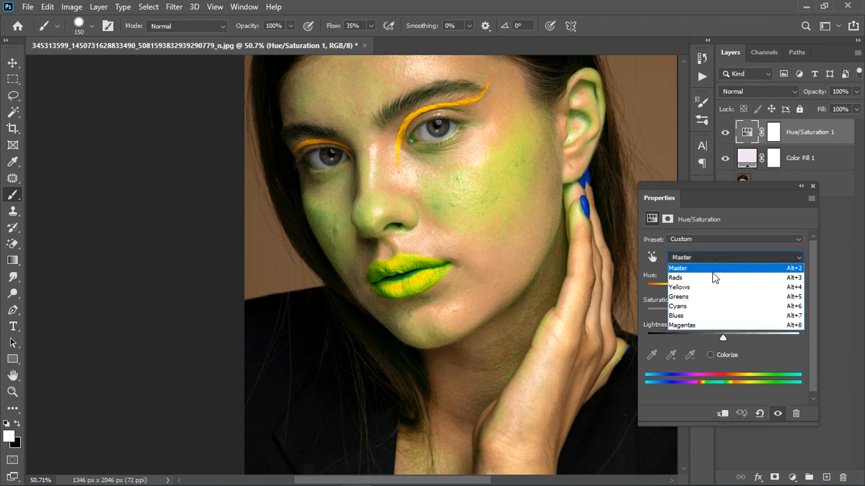
left_click(710, 275)
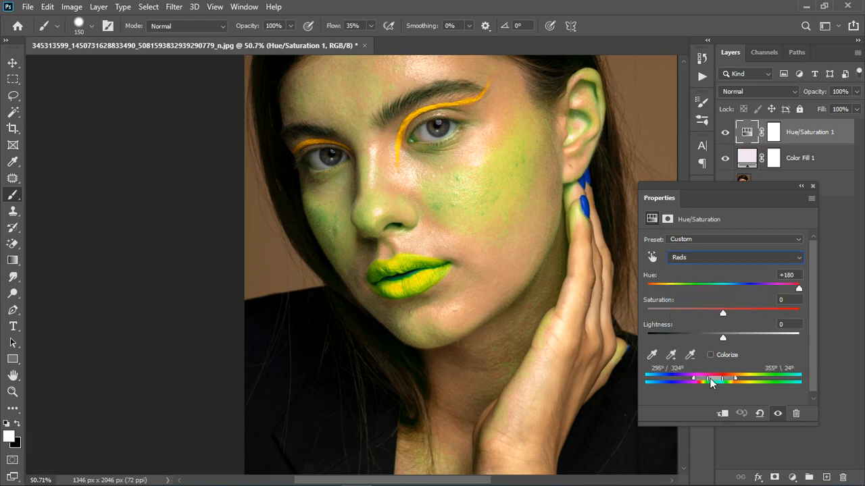
left_click_drag(710, 378, 716, 375)
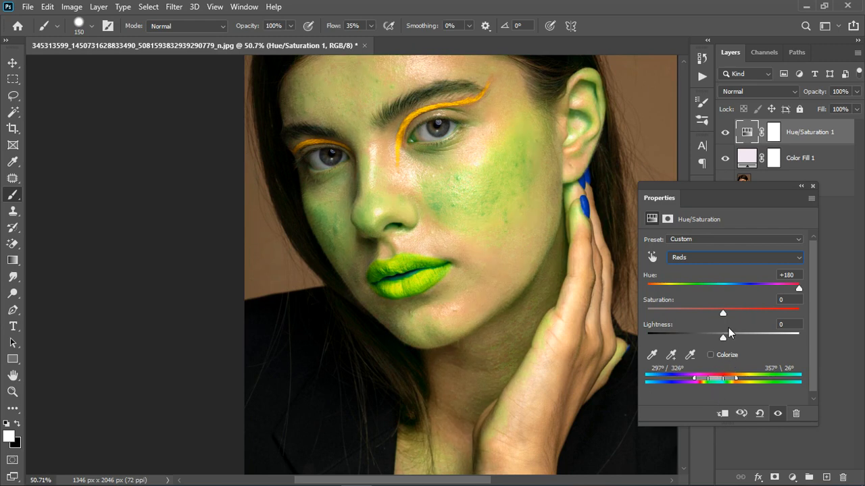
Reset the Reds hue to 0, then adjust it to +35 to even out the reddish skin
left_click(801, 277)
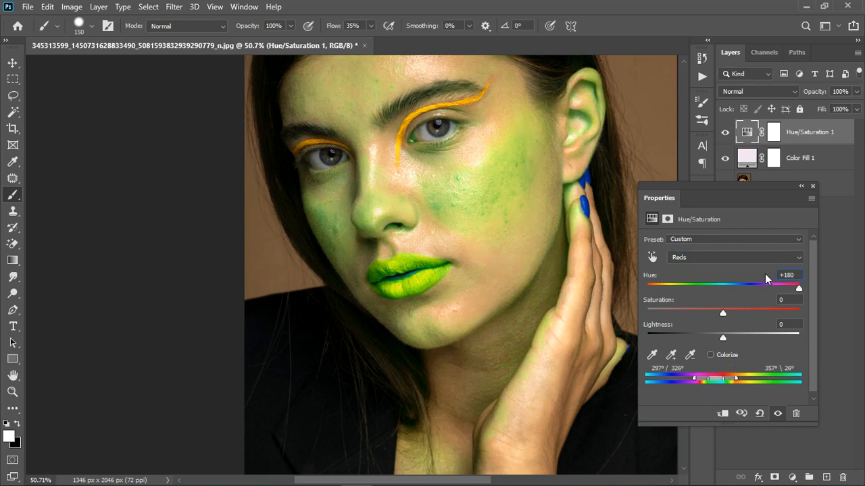
left_click_drag(801, 281, 746, 274)
type("0")
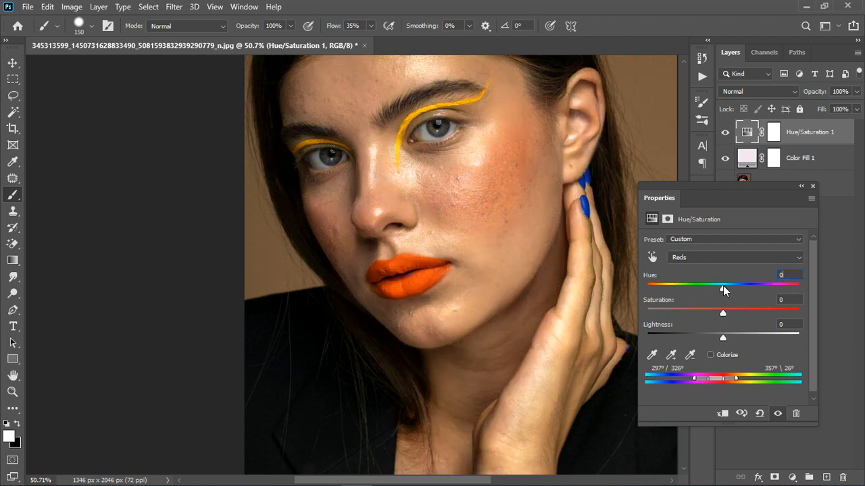
left_click_drag(723, 287, 740, 289)
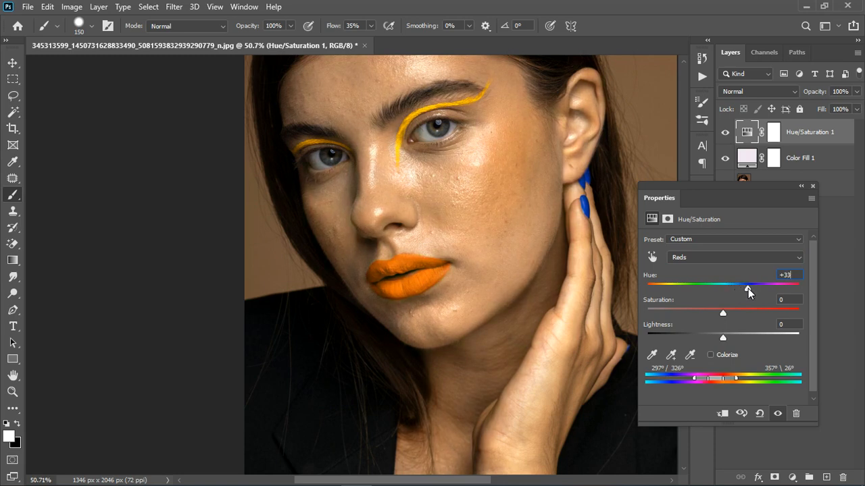
left_click_drag(748, 288, 761, 288)
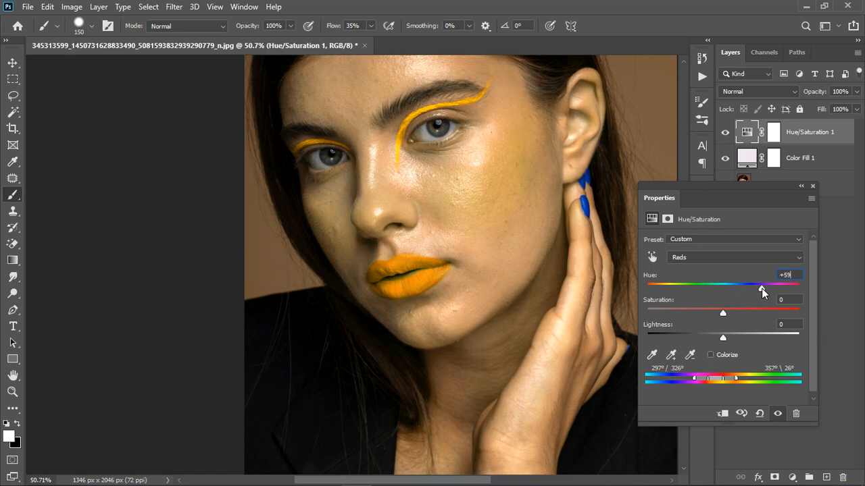
left_click_drag(761, 291, 755, 291)
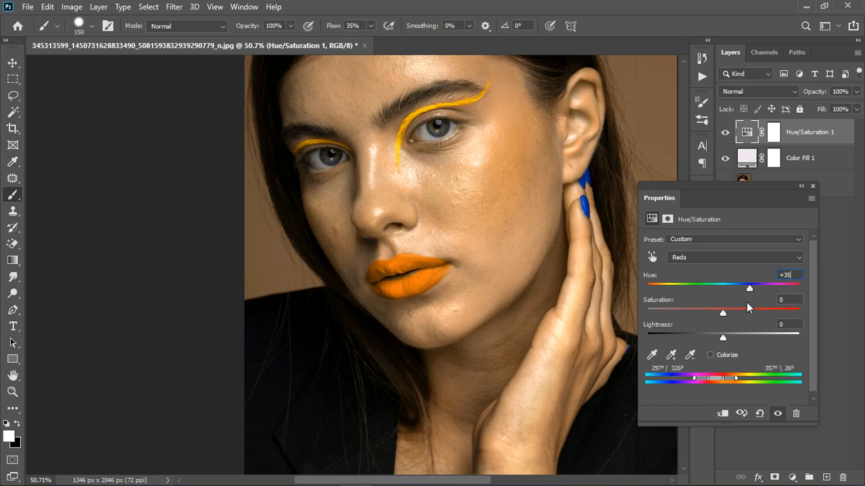
Compare the portrait's skin with the Hue/Saturation adjustment off and on, both zoomed out and up close
left_click(778, 413)
left_click(781, 414)
left_click(13, 63)
scroll(405, 210, "down", 2)
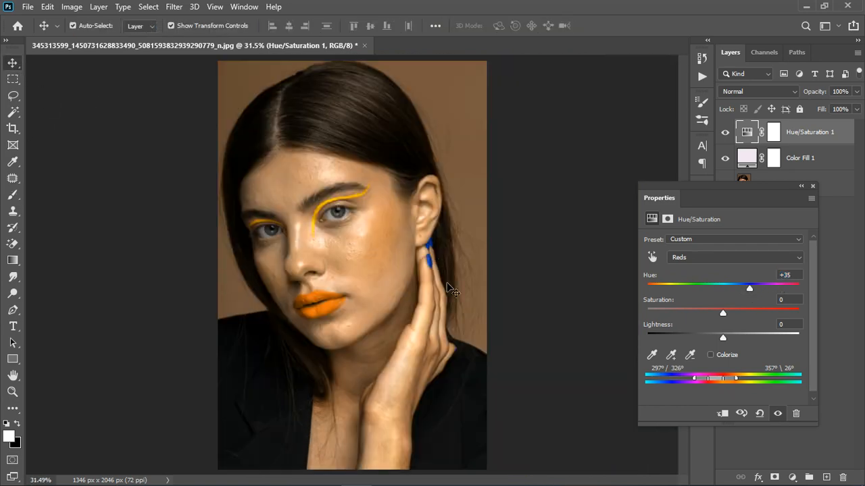
scroll(272, 322, "up", 2)
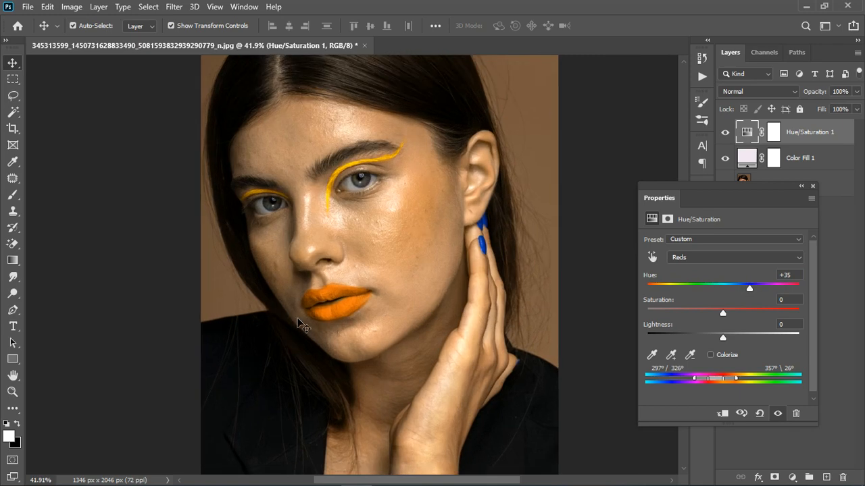
left_click(777, 414)
left_click(777, 415)
scroll(250, 312, "up", 2)
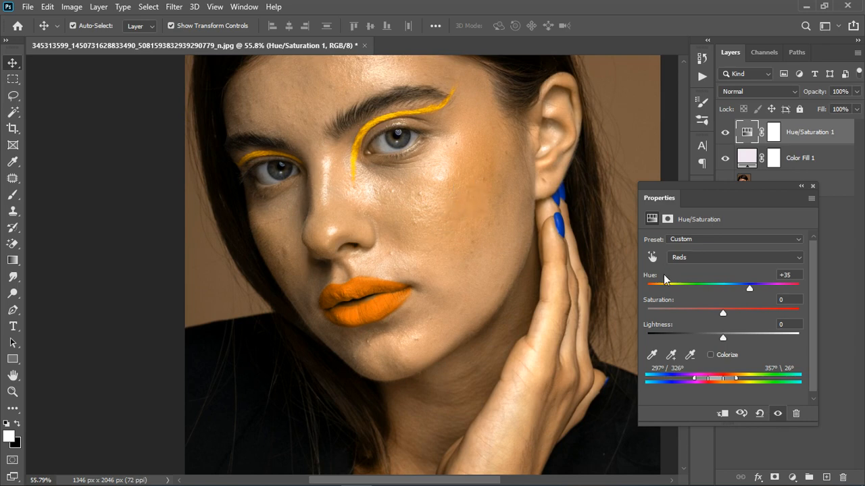
left_click(785, 419)
left_click(783, 419)
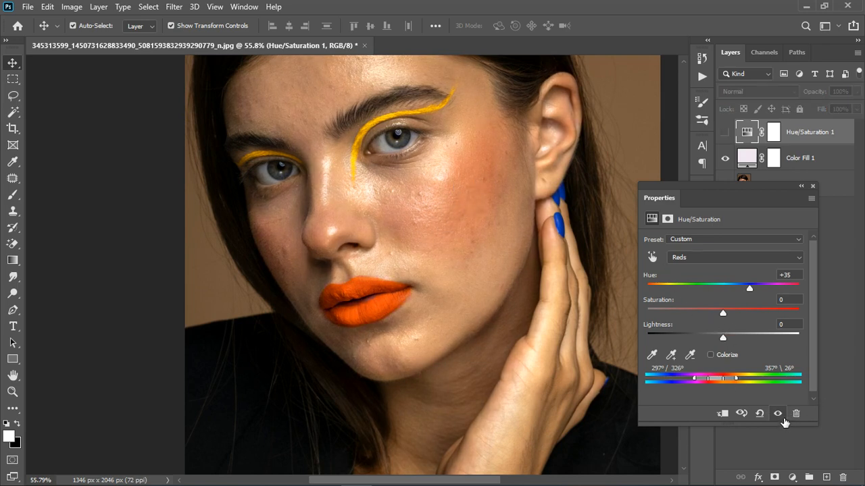
left_click(784, 420)
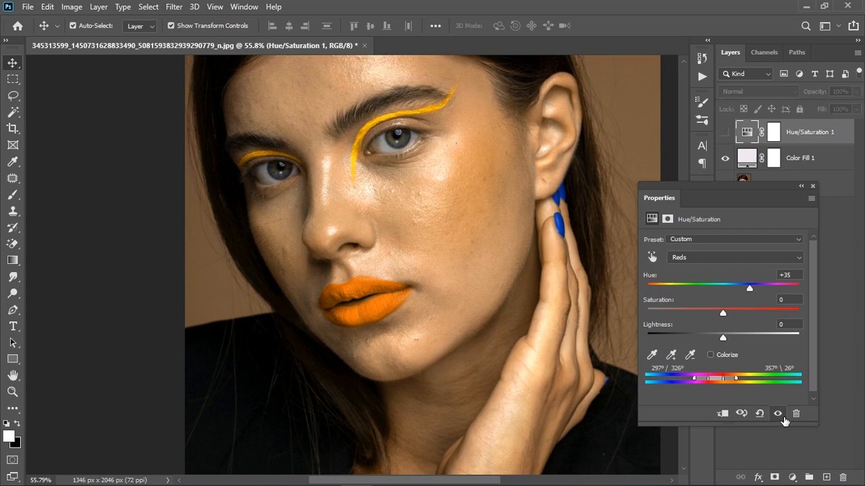
left_click(777, 414)
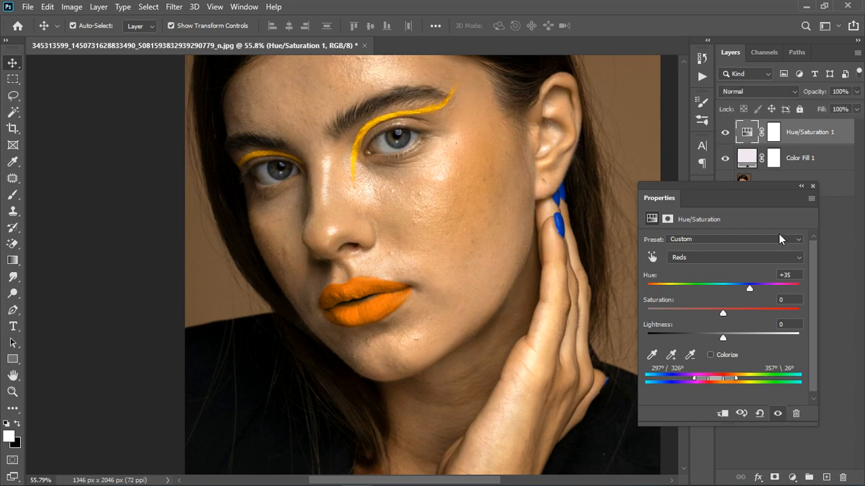
left_click(813, 186)
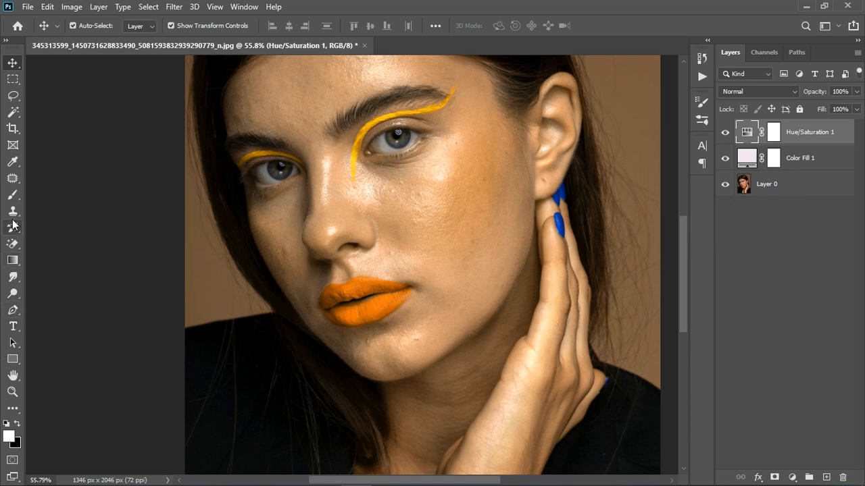
Paint black over the lips on the Hue/Saturation layer's mask with a soft brush of about 90–100 px at 35% flow
left_click(13, 196)
left_click(57, 197)
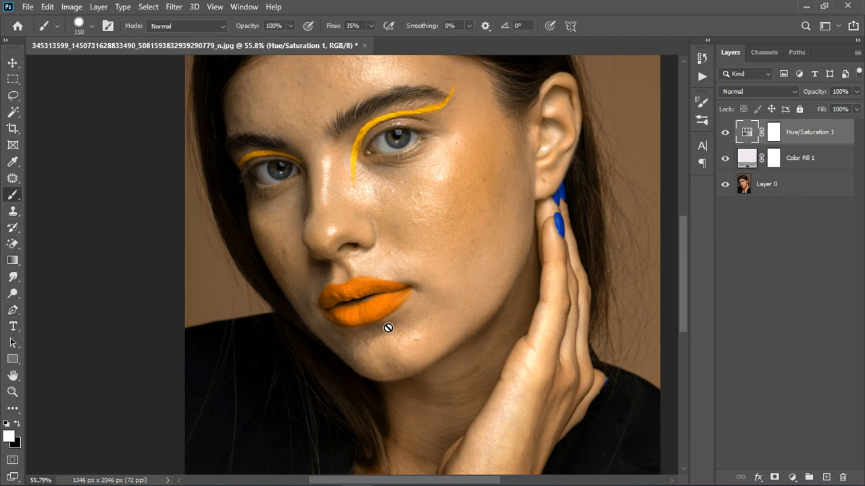
left_click(776, 133)
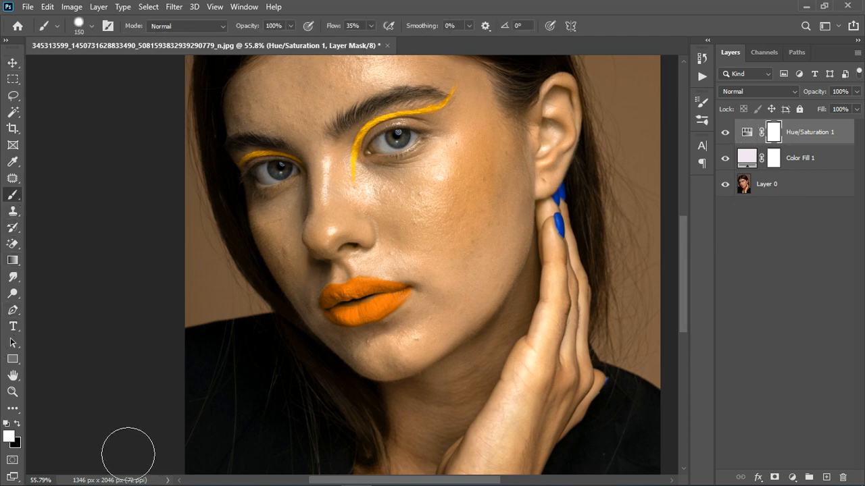
key("x")
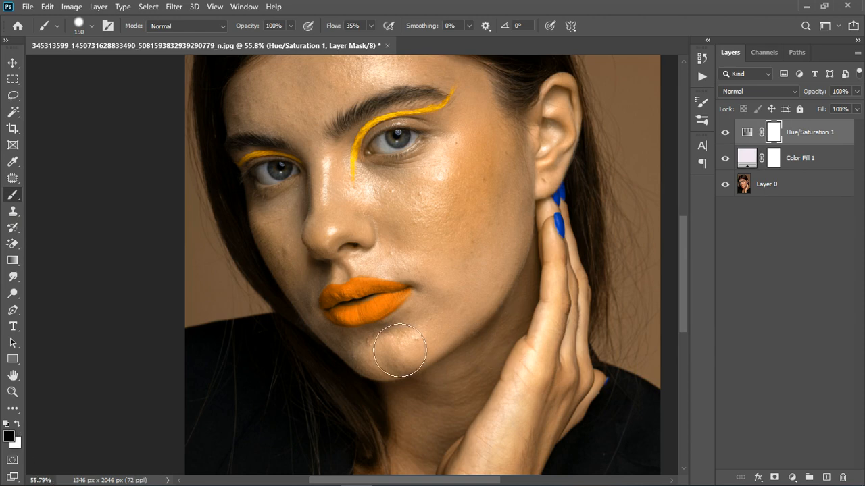
key("bracketleft")
key("bracketleft")
key("bracketleft")
scroll(400, 322, "up", 4)
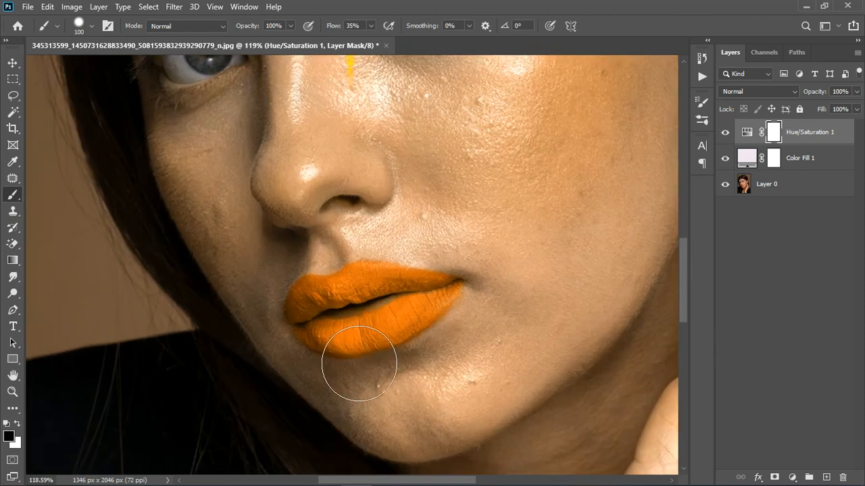
mouse_move(408, 332)
left_mouse_down()
mouse_move(381, 328)
mouse_move(419, 324)
mouse_move(393, 346)
mouse_move(471, 338)
left_mouse_up()
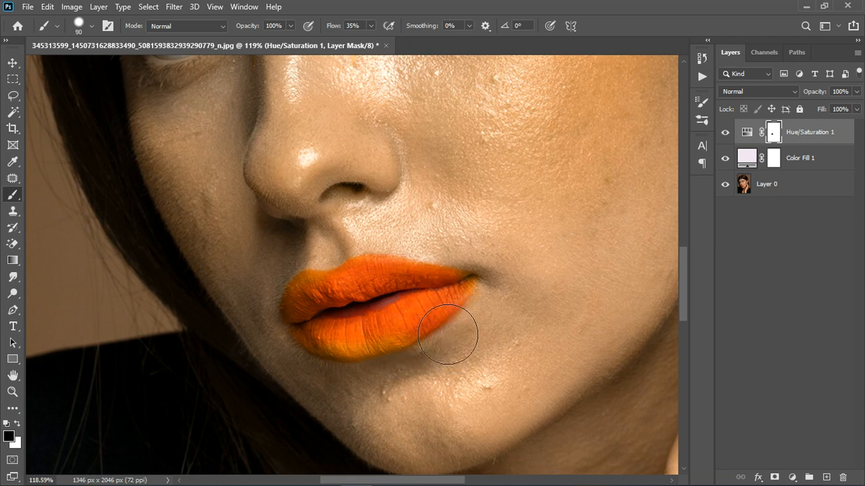
Paint out the remaining lip edges on the mask with a 60 px black brush at 100% flow
key("bracketleft")
key("bracketleft")
key("bracketleft")
left_click(371, 26)
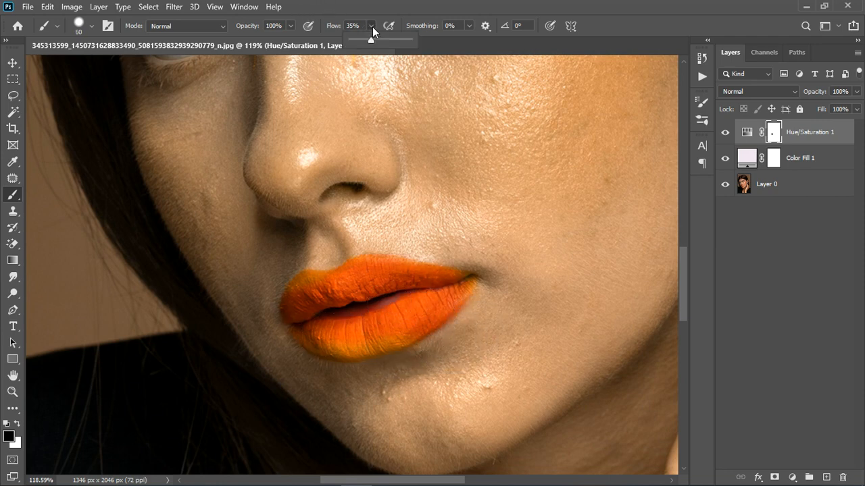
left_click_drag(371, 40, 427, 44)
left_click(437, 335)
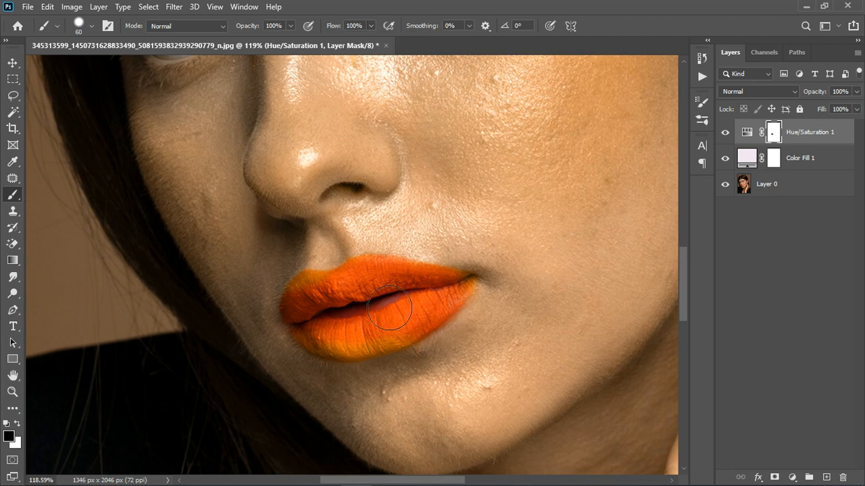
mouse_move(405, 310)
left_mouse_down()
mouse_move(399, 340)
mouse_move(414, 356)
mouse_move(383, 368)
mouse_move(347, 362)
mouse_move(312, 330)
mouse_move(342, 317)
mouse_move(327, 311)
mouse_move(364, 302)
mouse_move(463, 299)
mouse_move(422, 329)
mouse_move(481, 314)
left_mouse_up()
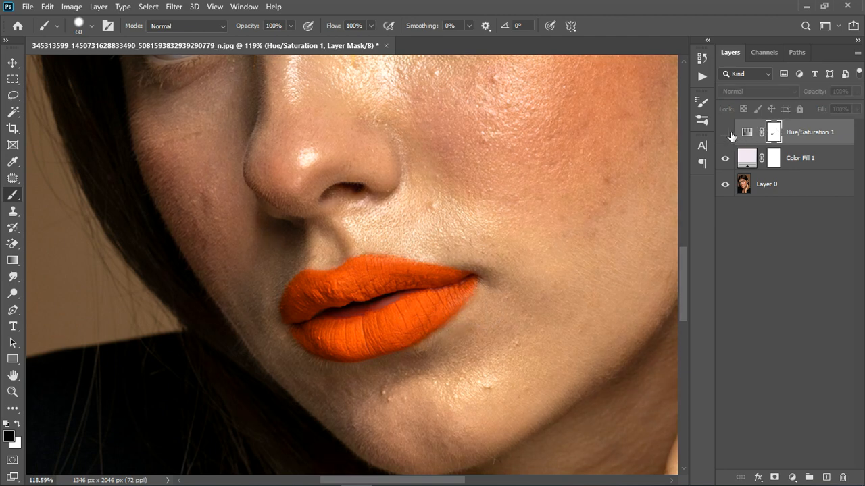
Compare the lips, eye area and full portrait with the Hue/Saturation layer hidden and shown
left_click(727, 135)
scroll(404, 305, "down", 5)
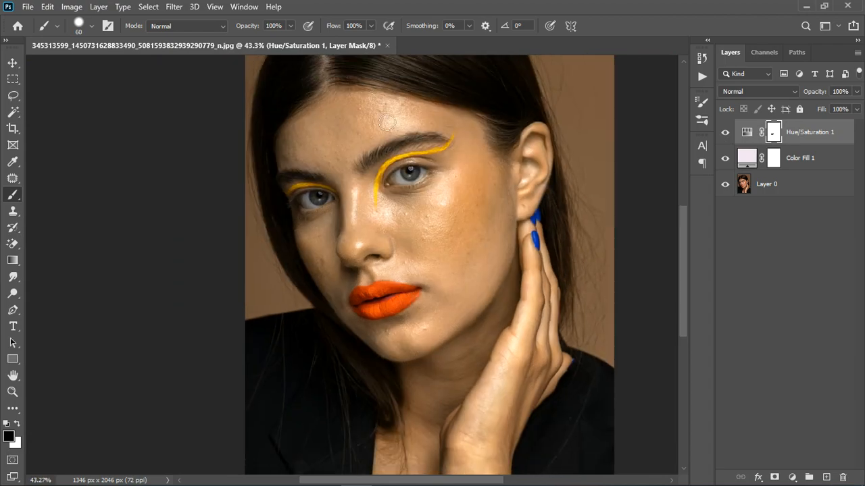
scroll(413, 144, "up", 5)
scroll(444, 218, "up", 1)
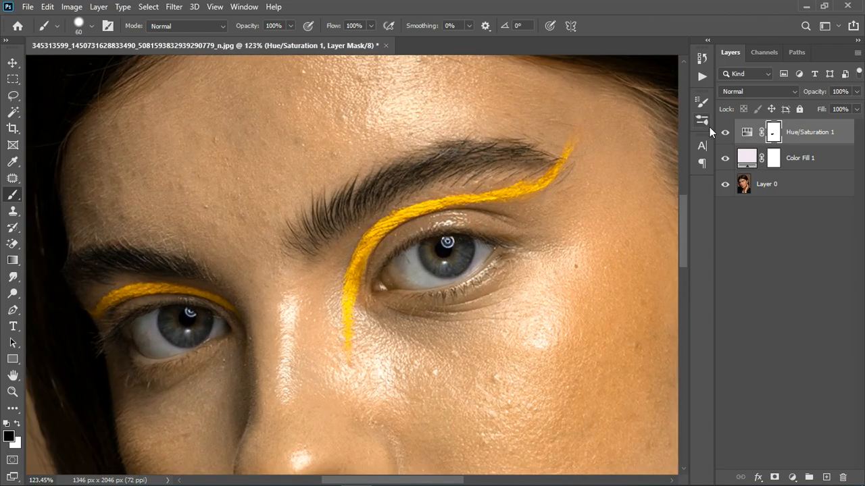
left_click(733, 136)
scroll(544, 228, "down", 6)
scroll(519, 346, "down", 1)
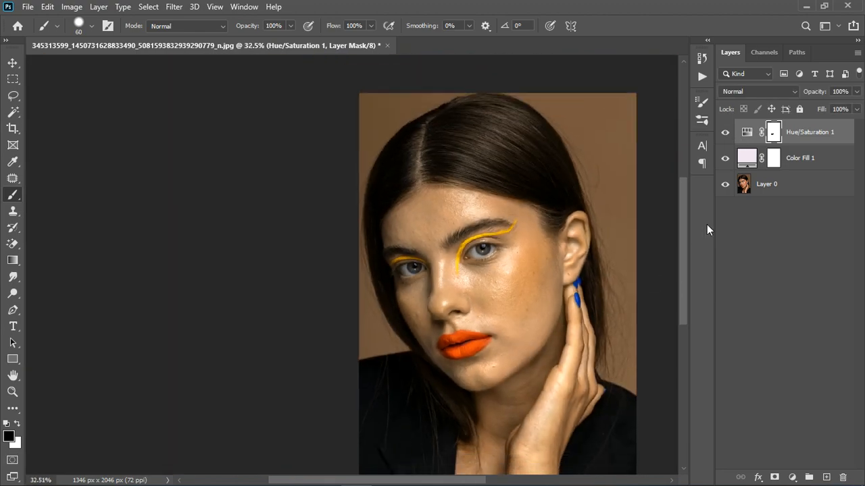
left_click(725, 132)
left_click(725, 132)
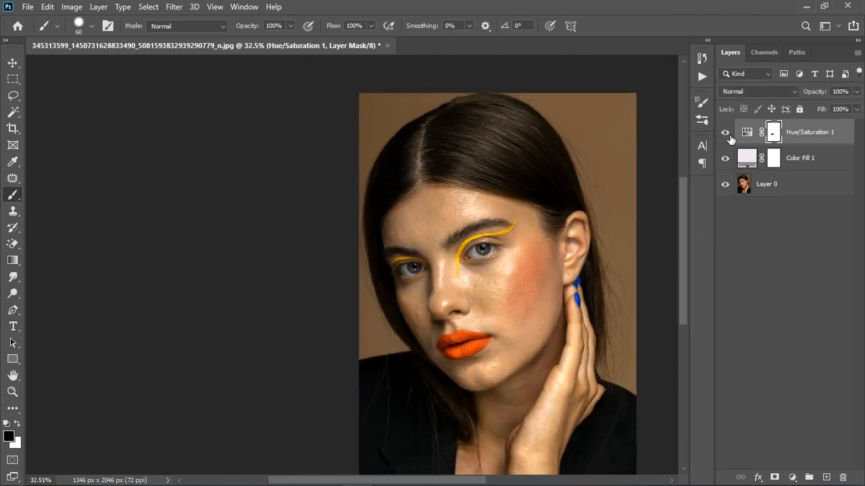
Bring back blush on both cheeks by painting black on the Hue/Saturation mask with a 125 px brush at 4% flow
scroll(438, 308, "up", 4)
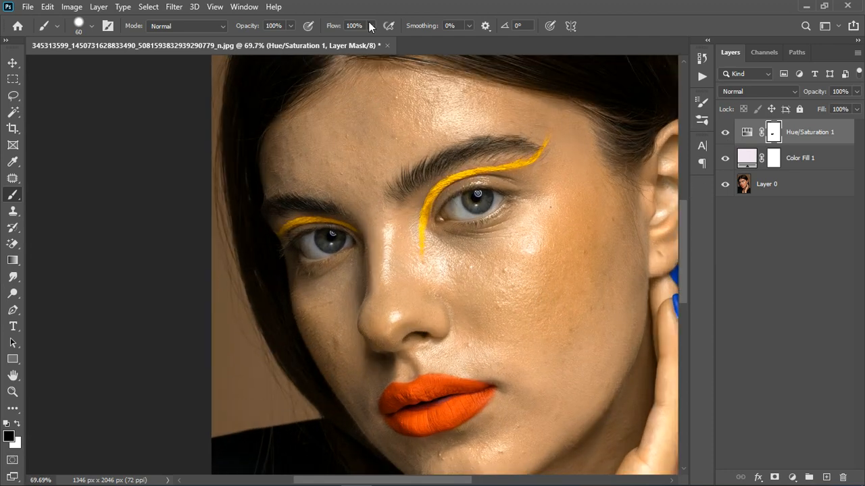
left_click(371, 26)
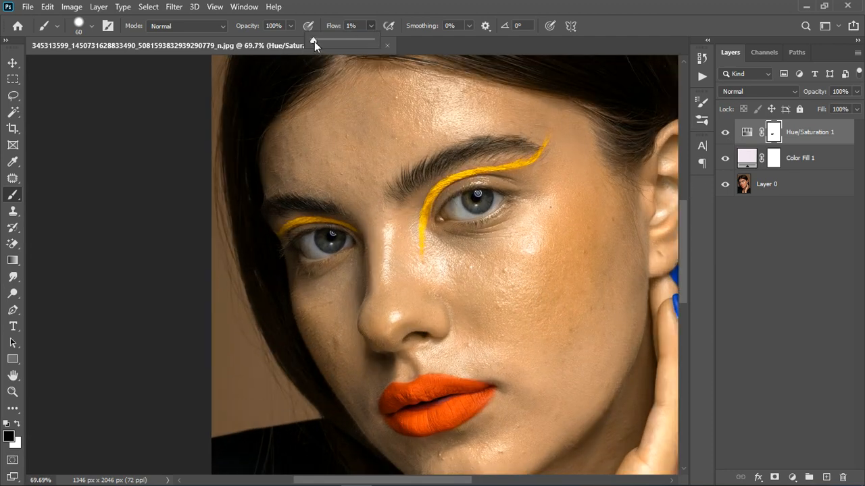
left_click_drag(315, 41, 319, 45)
left_click(484, 273)
key("bracketright")
key("bracketright")
key("bracketright")
key("bracketright")
key("bracketright")
key("bracketright")
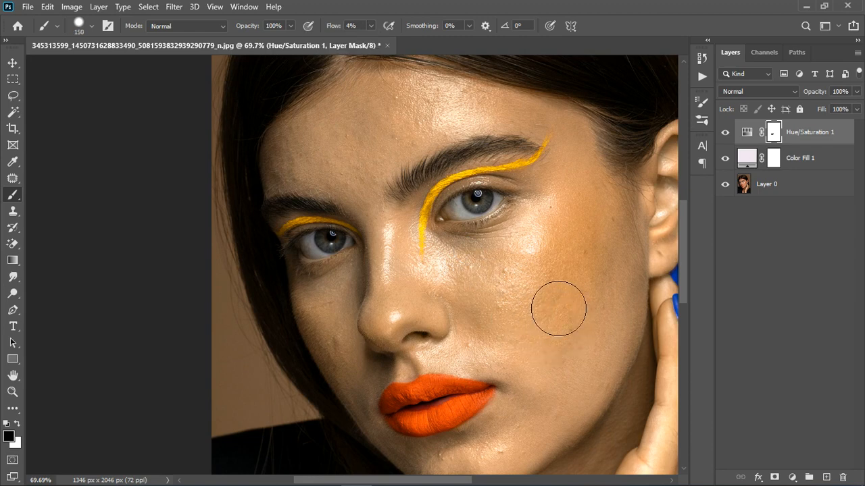
key("bracketleft")
mouse_move(518, 323)
left_mouse_down()
mouse_move(566, 339)
mouse_move(527, 335)
mouse_move(519, 322)
mouse_move(554, 346)
mouse_move(581, 303)
mouse_move(586, 328)
mouse_move(558, 302)
mouse_move(522, 329)
mouse_move(582, 295)
mouse_move(596, 254)
mouse_move(537, 297)
mouse_move(554, 289)
mouse_move(532, 316)
mouse_move(579, 329)
mouse_move(595, 296)
mouse_move(602, 298)
mouse_move(566, 335)
mouse_move(544, 322)
mouse_move(617, 266)
mouse_move(603, 300)
mouse_move(574, 291)
mouse_move(531, 316)
mouse_move(518, 339)
mouse_move(568, 334)
mouse_move(326, 334)
mouse_move(342, 378)
mouse_move(351, 365)
mouse_move(346, 381)
mouse_move(365, 373)
mouse_move(335, 377)
mouse_move(347, 354)
mouse_move(340, 380)
left_mouse_up()
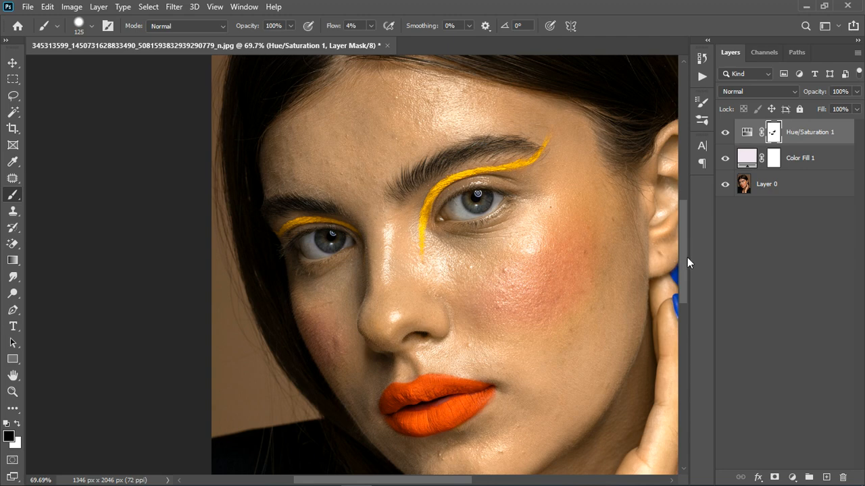
Soften the outer edge of the larger cheek's blush by painting white on the mask at 4% flow
key("x")
mouse_move(573, 251)
left_mouse_down()
mouse_move(594, 258)
mouse_move(633, 300)
mouse_move(592, 337)
left_mouse_up()
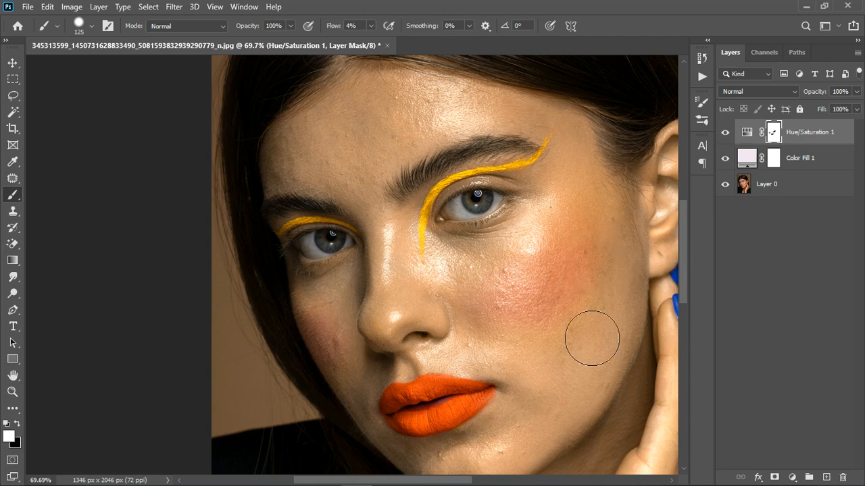
scroll(467, 196, "down", 5)
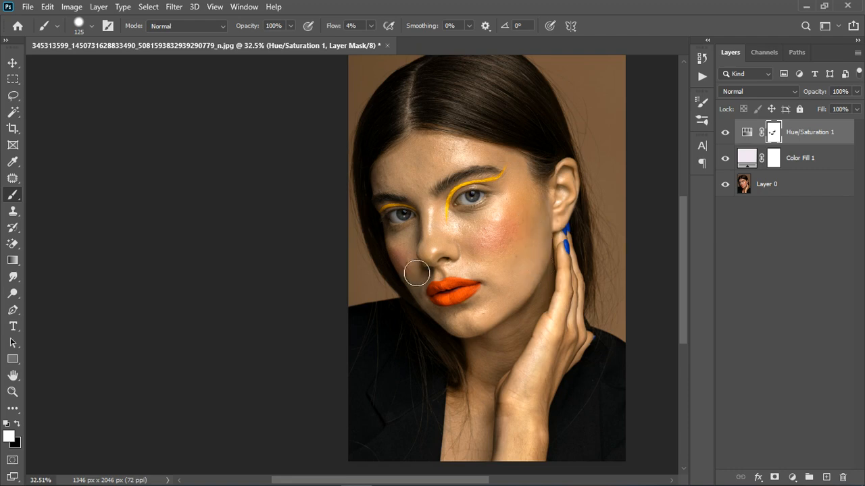
key("x")
Stamp all visible layers into a new top layer and group the Hue/Saturation 1 and Color Fill 1 layers
left_click(838, 135)
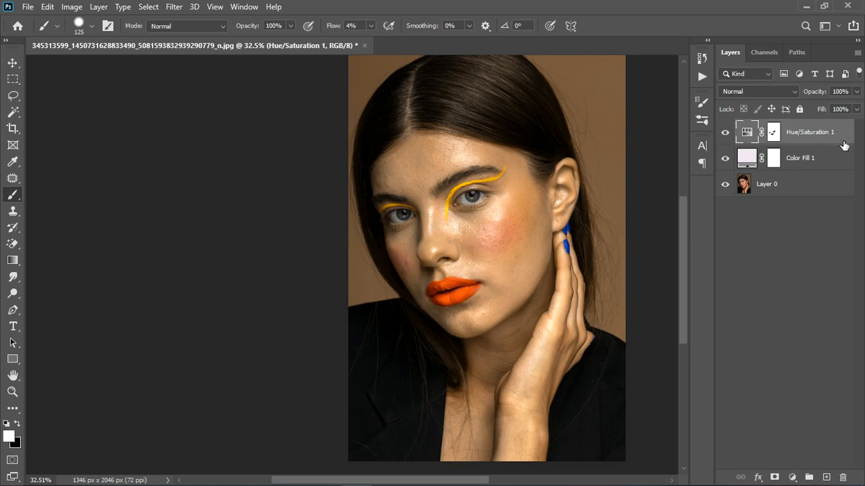
key("ctrl+shift+alt+e")
left_click(812, 167)
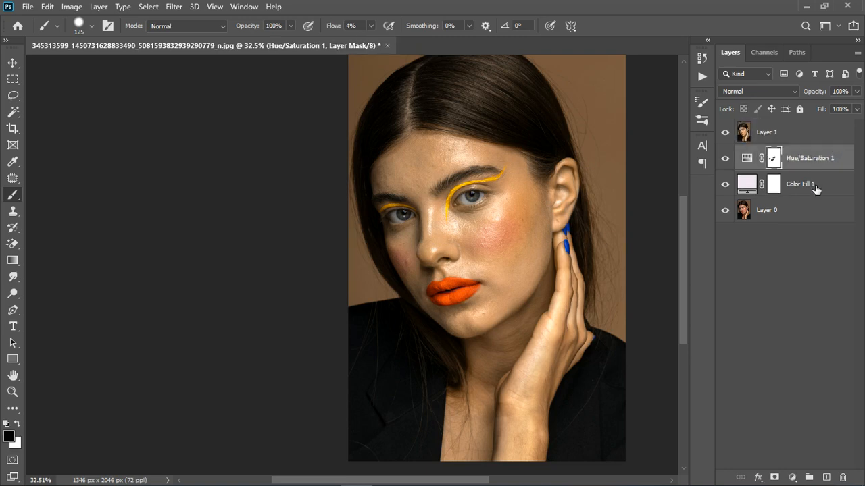
left_click(816, 193, "shift")
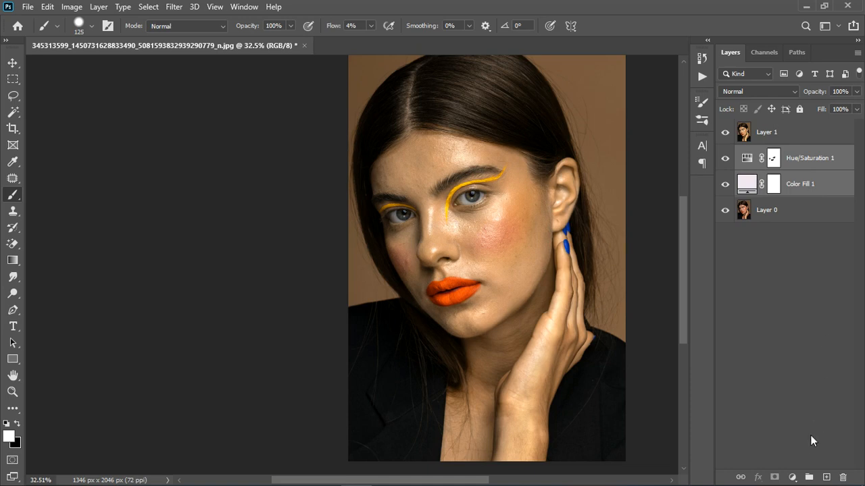
left_click(808, 477)
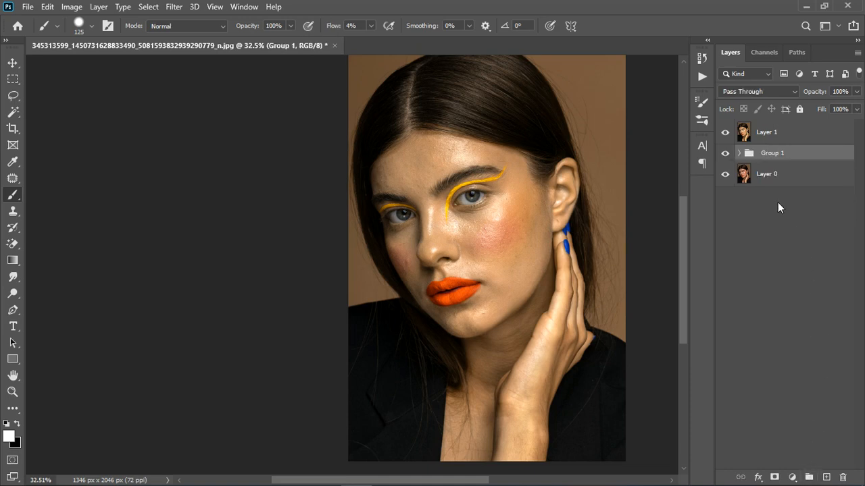
Hide Group 1 and compare the portrait with the stamped Layer 1 hidden and shown
left_click(733, 154)
left_click(726, 133)
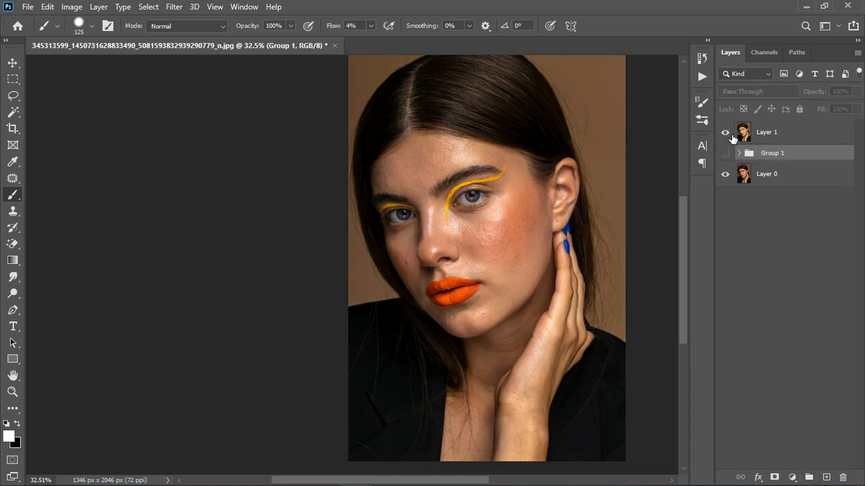
scroll(510, 278, "up", 3)
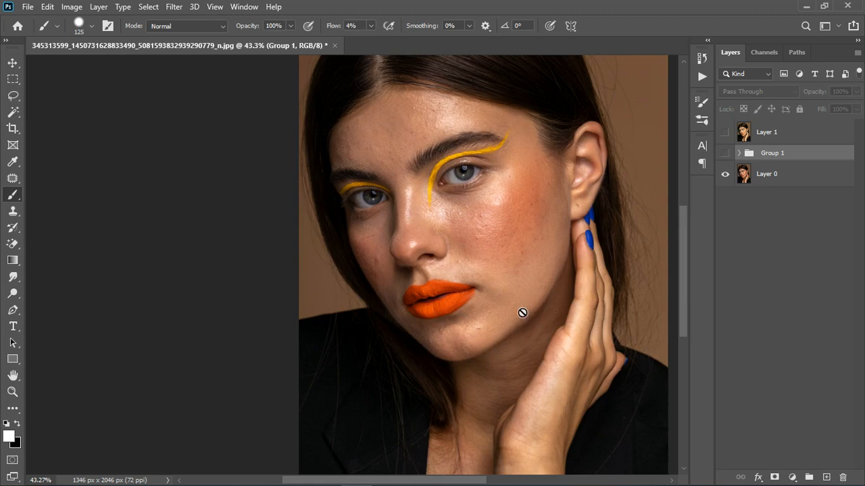
left_click(784, 134)
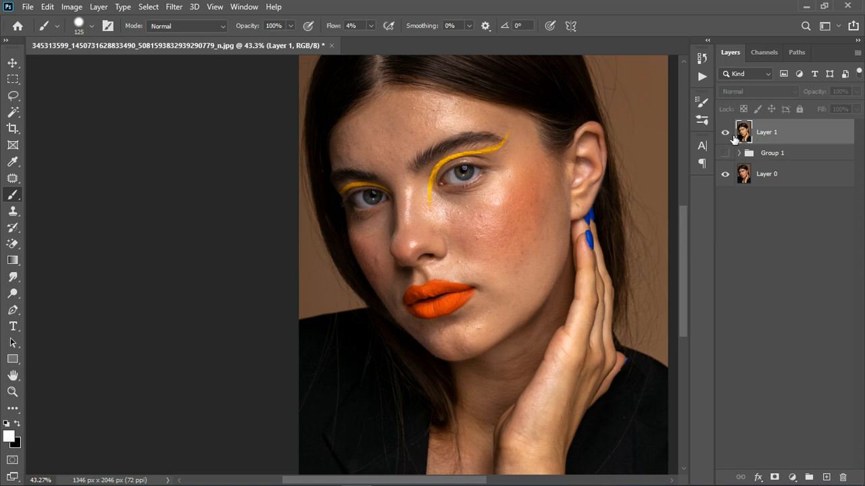
left_click(725, 132)
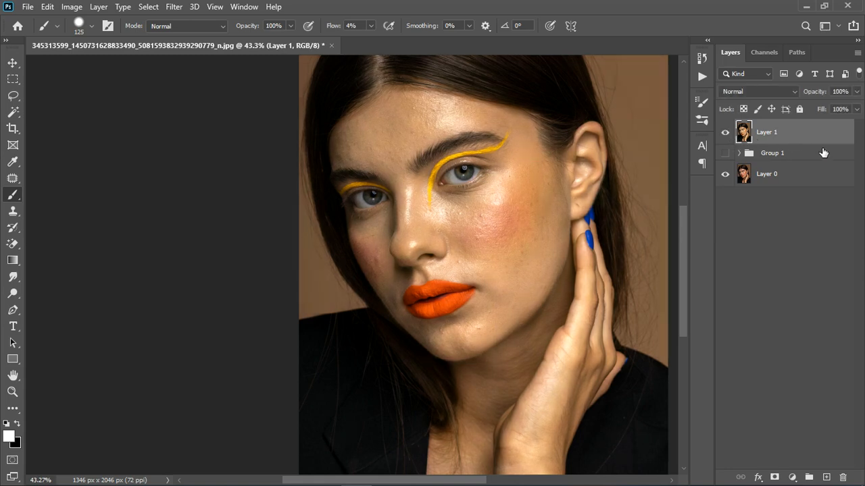
Duplicate Layer 1 twice and name the lower copy "color" and the upper copy "texture"
key("ctrl+j")
key("ctrl+j")
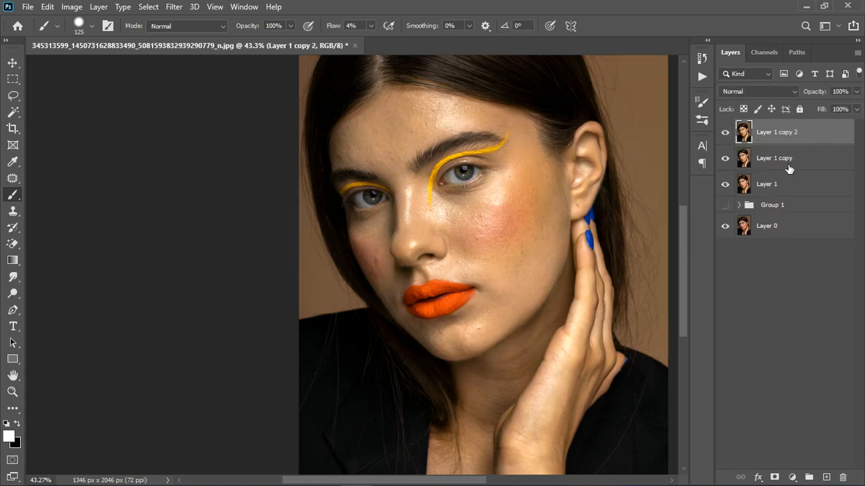
double_click(786, 165)
type("c")
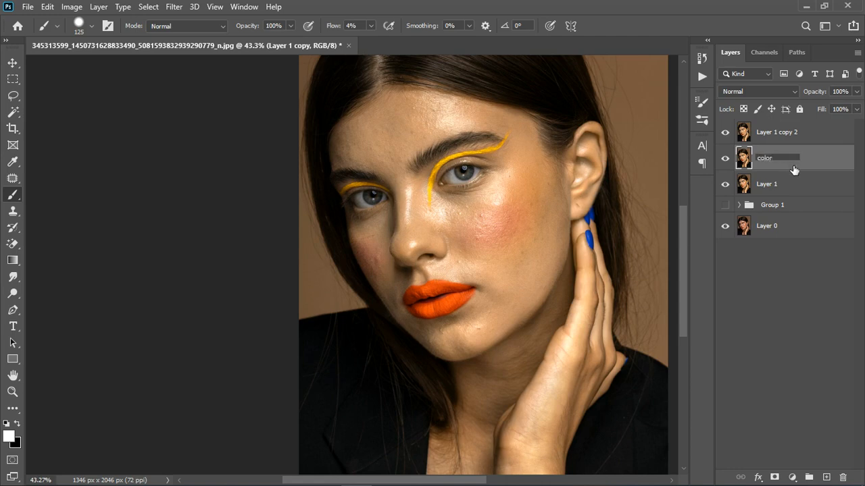
type("olor")
key("Return")
double_click(778, 133)
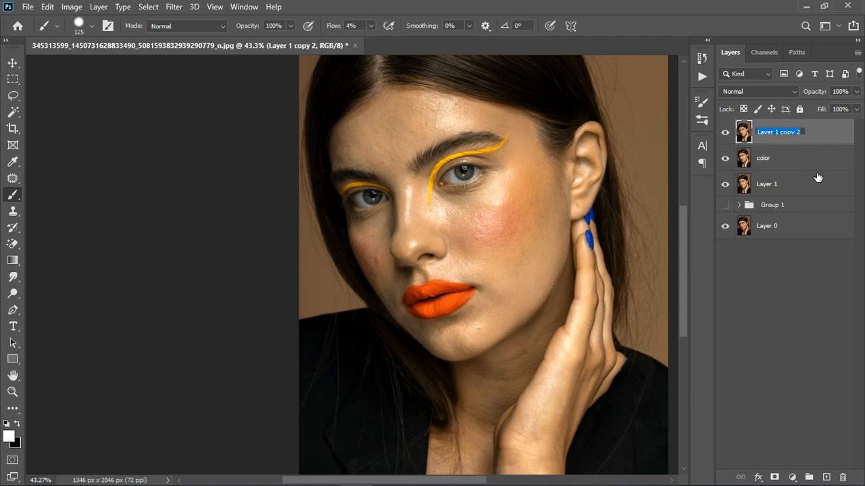
type("texture")
key("Return")
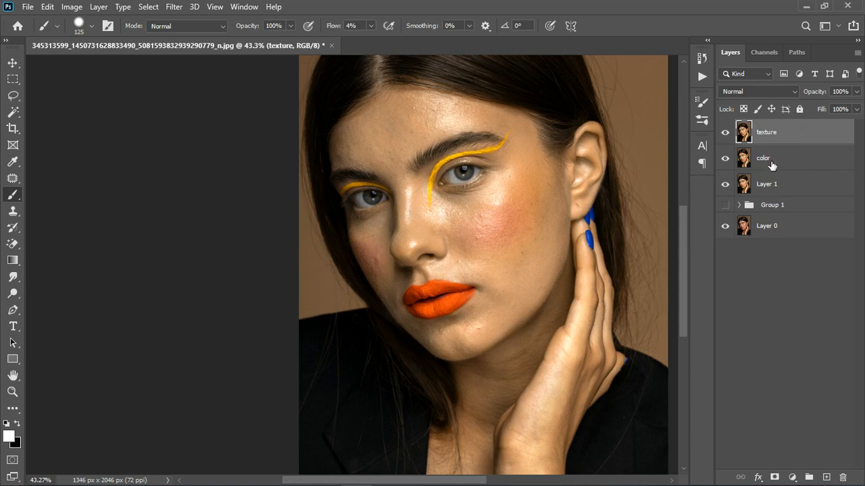
Hide the texture layer and apply a Gaussian Blur with a 4.3 px radius to the color layer
left_click(789, 169)
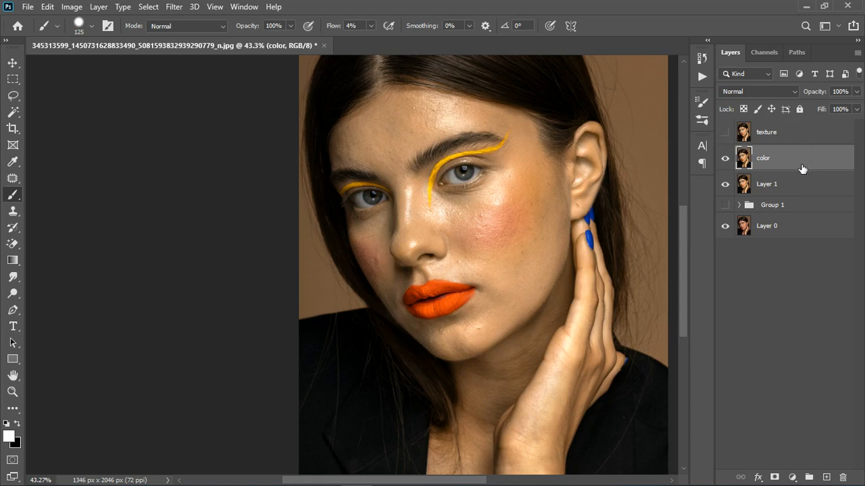
left_click(179, 8)
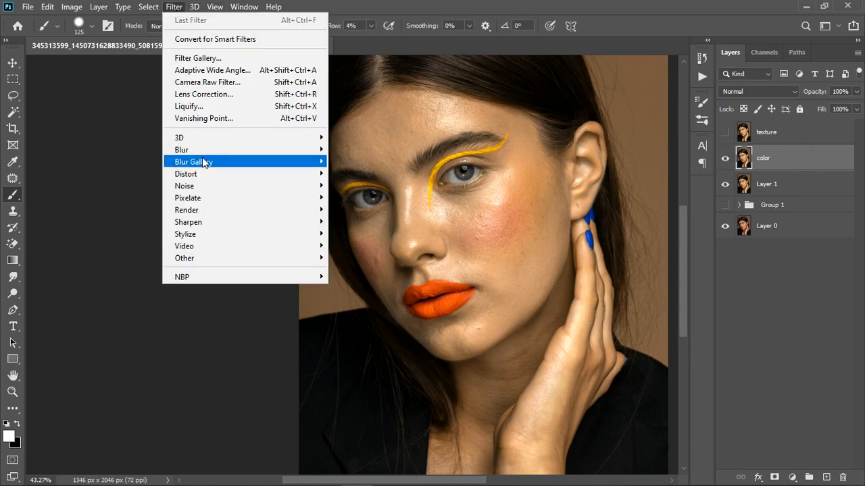
mouse_move(313, 150)
left_click(362, 197)
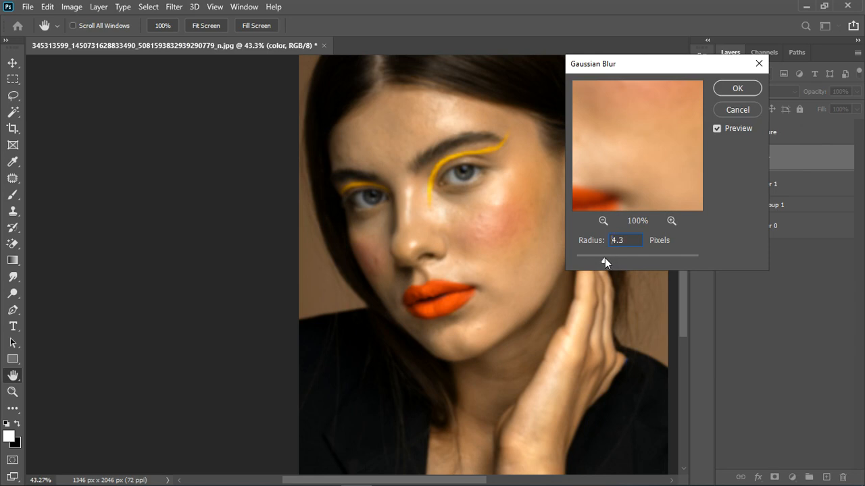
left_click(737, 88)
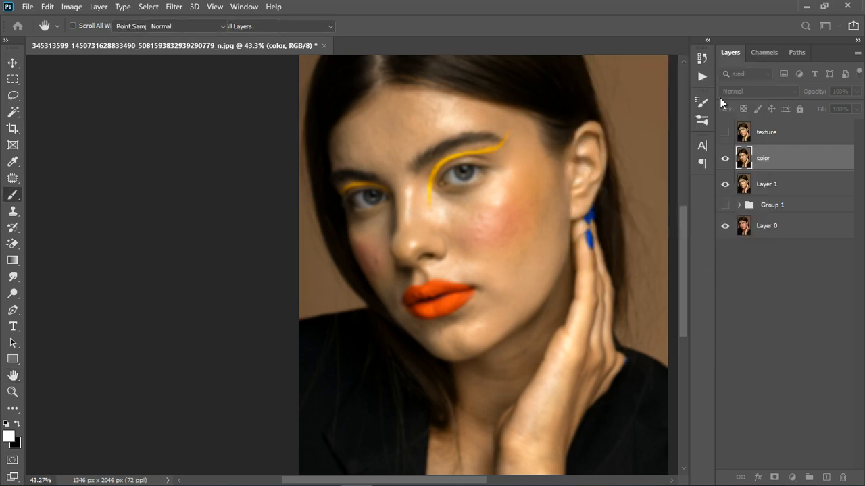
Show the texture layer and run Apply Image on it with the color layer as source, Subtract blending, Scale 2 and Offset 128
left_click(793, 140)
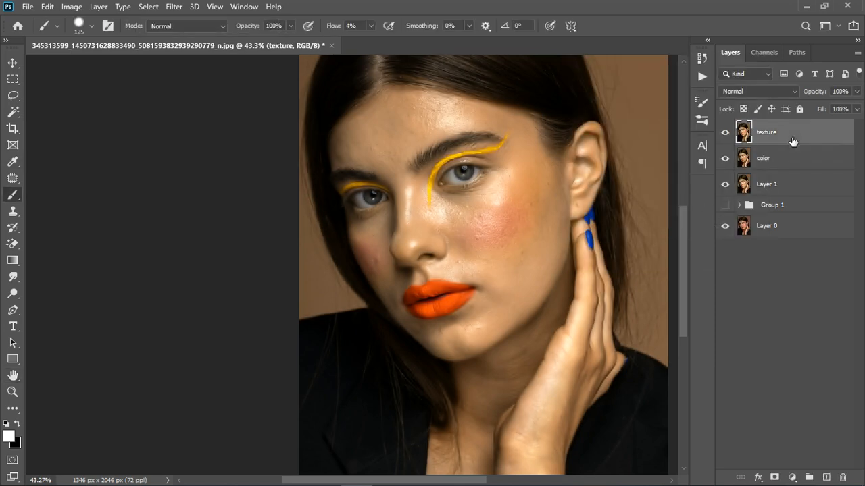
left_click(72, 8)
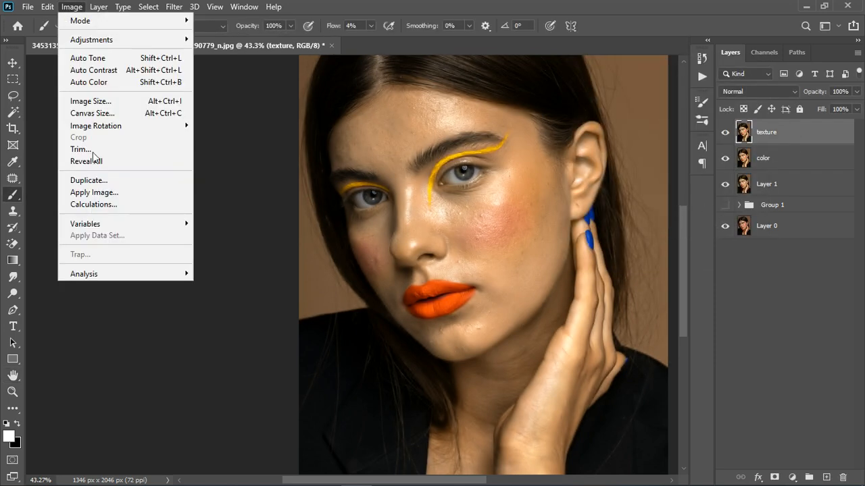
left_click(95, 193)
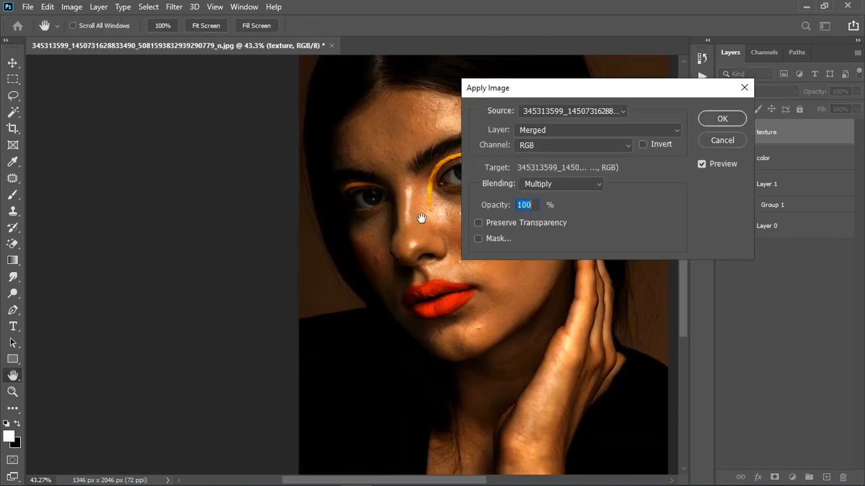
left_click(659, 130)
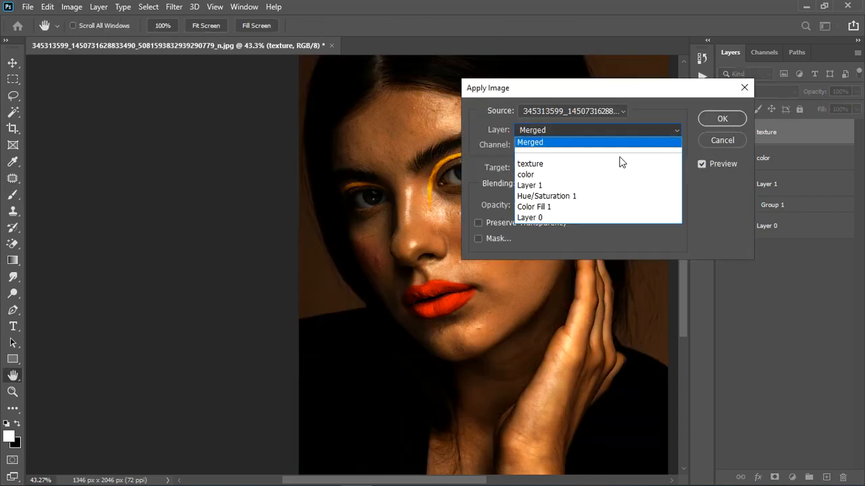
left_click(585, 174)
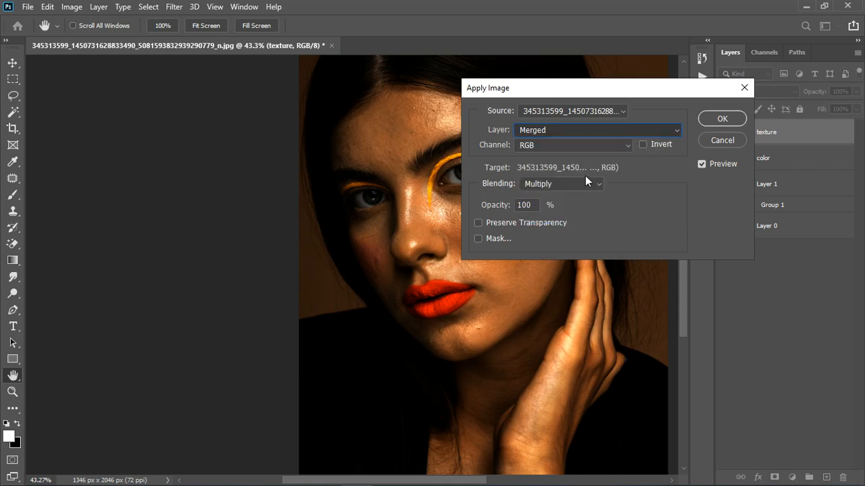
left_click(587, 184)
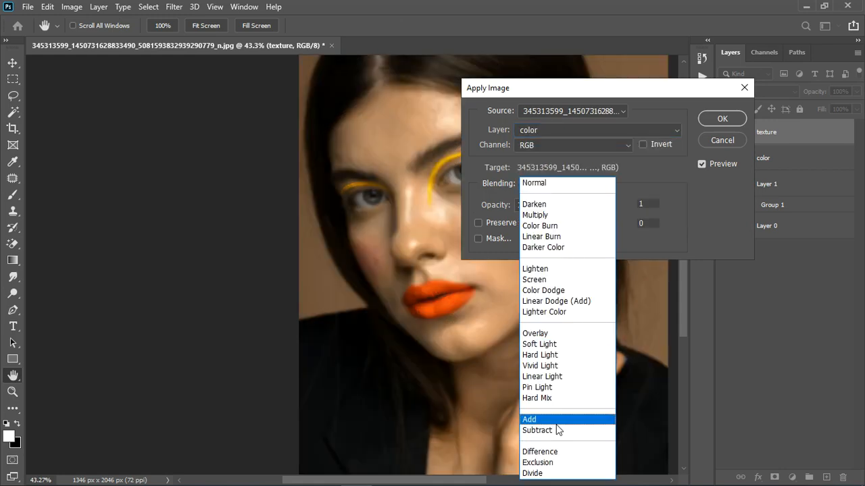
left_click(544, 430)
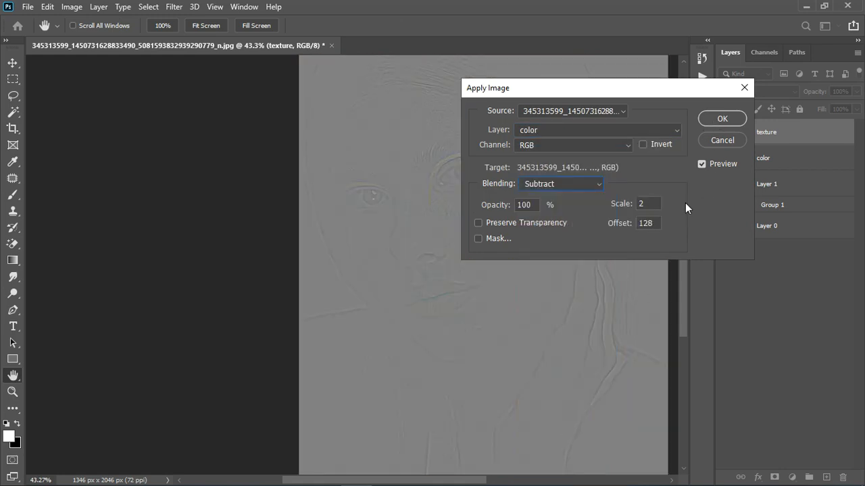
left_click(722, 119)
key("b")
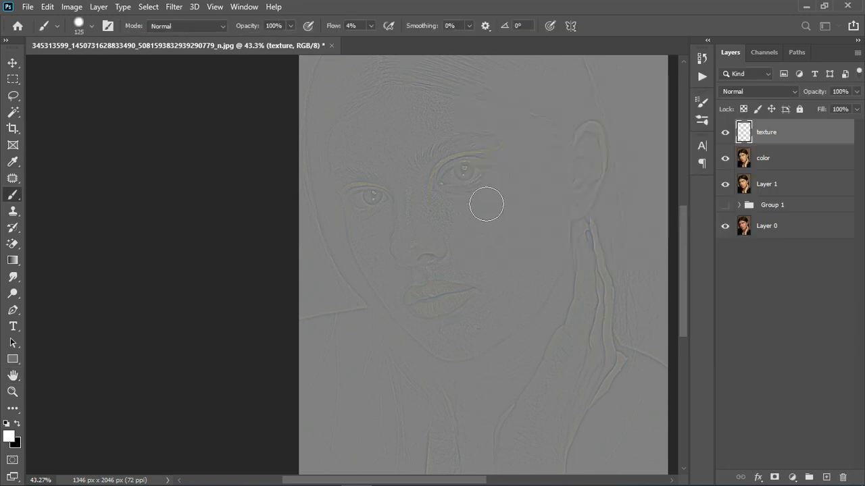
Inspect the extracted skin detail and set the texture layer's blend mode to Linear Light
scroll(476, 184, "up", 3)
scroll(432, 162, "up", 2)
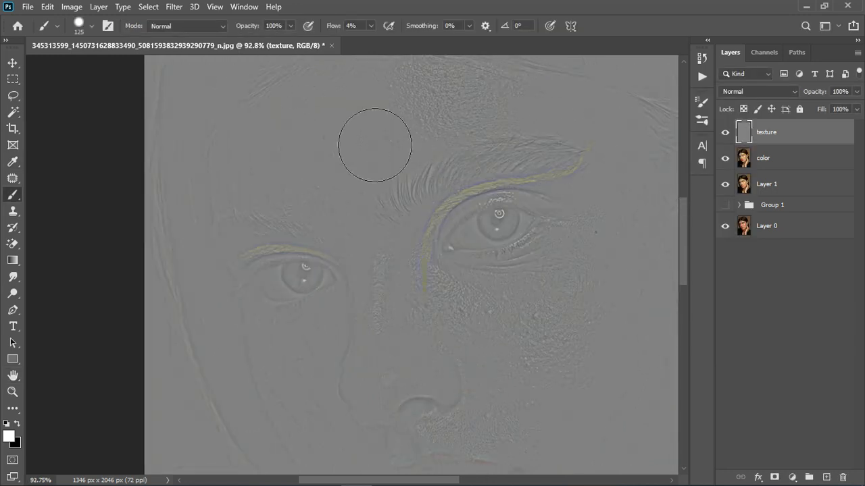
scroll(432, 258, "down", 5)
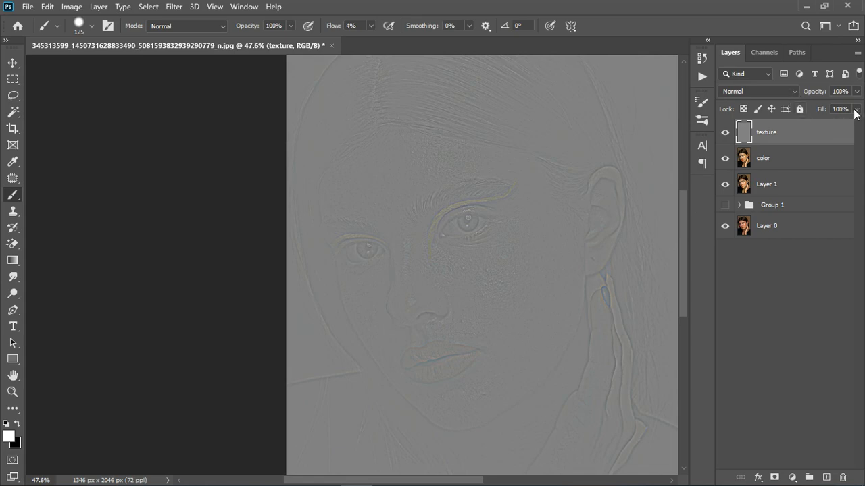
left_click(766, 90)
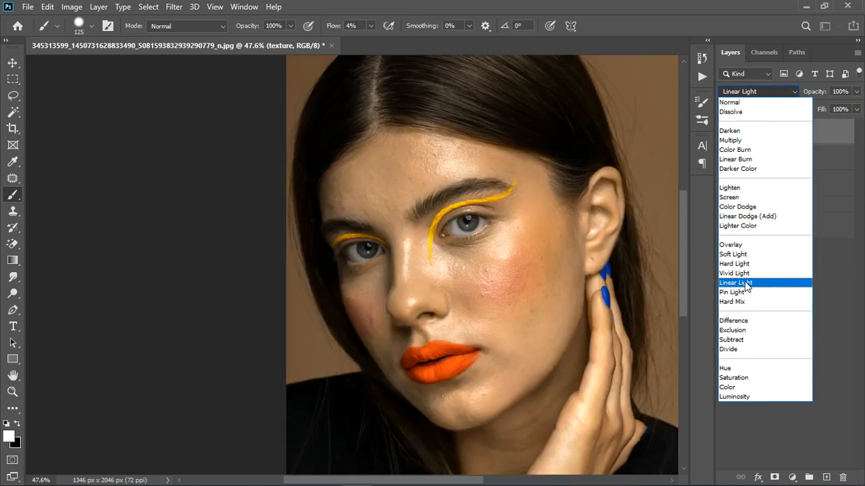
left_click(745, 283)
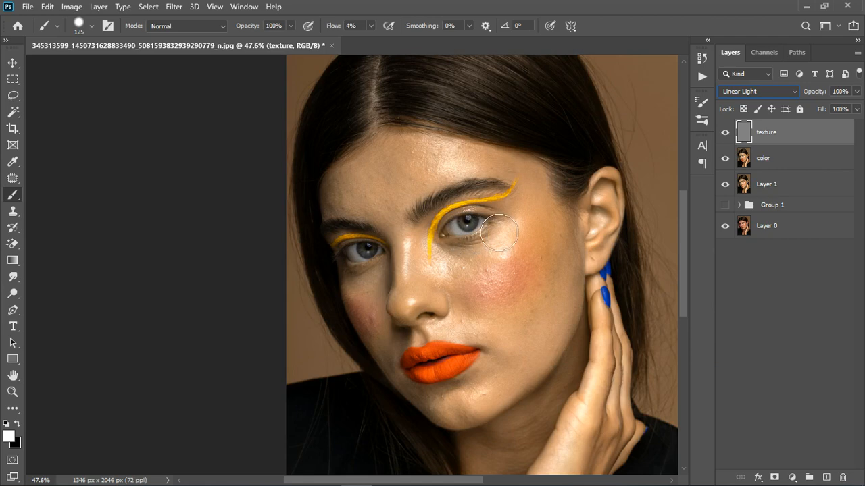
Group the texture and color layers and name the group "freq sepration"
left_click(812, 164, "shift")
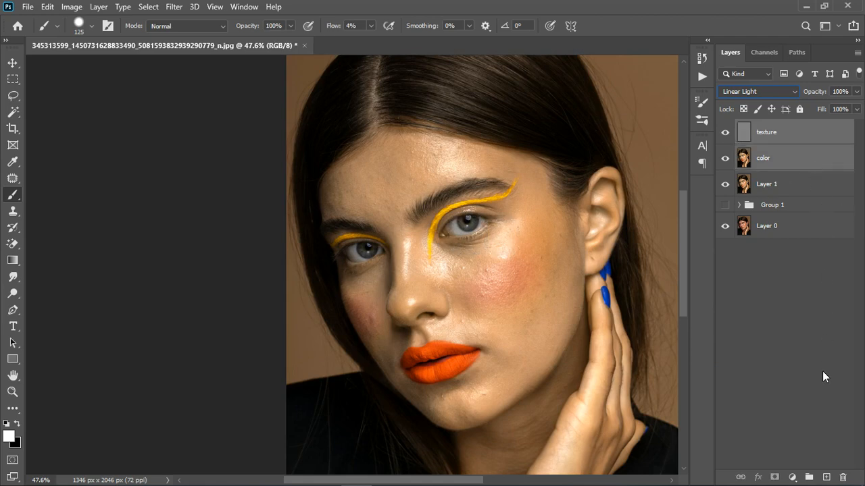
left_click(810, 479)
double_click(775, 128)
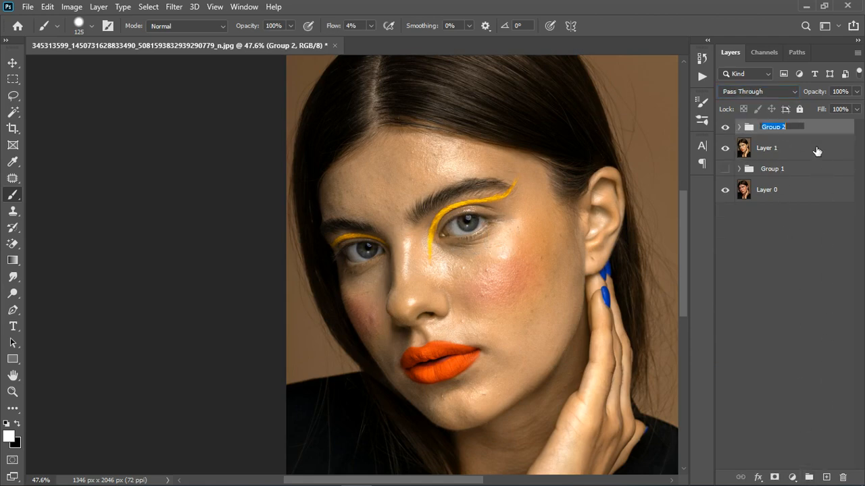
type("freq sepration")
key("Return")
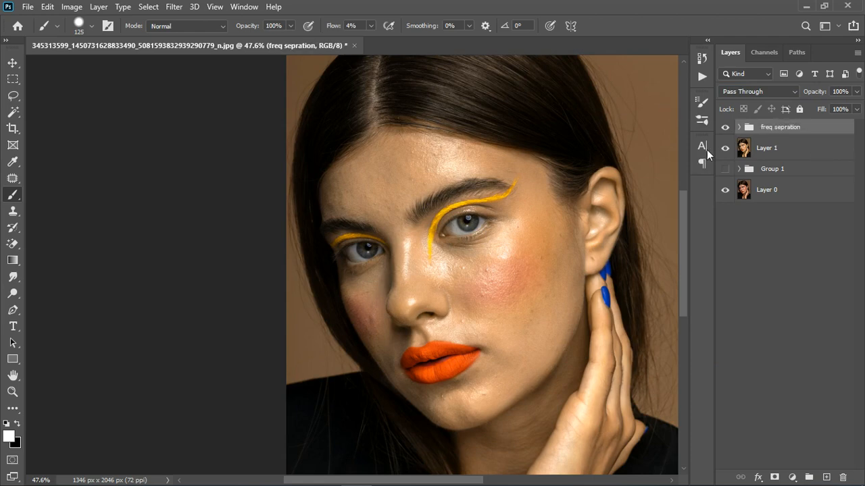
Blend the uneven forehead skin tones on the freq sepration group's color layer with the Mixer Brush at Wet 9%, Load 75% and Mix 90%
left_click(740, 127)
left_click(791, 178)
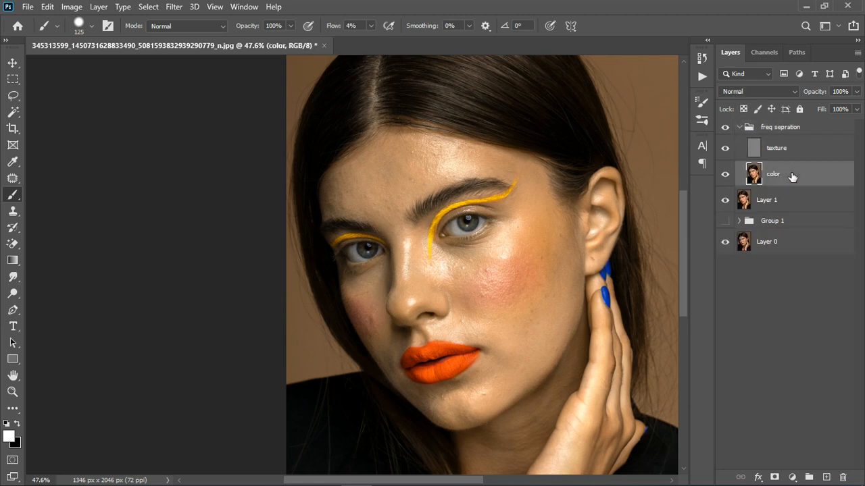
right_click(11, 196)
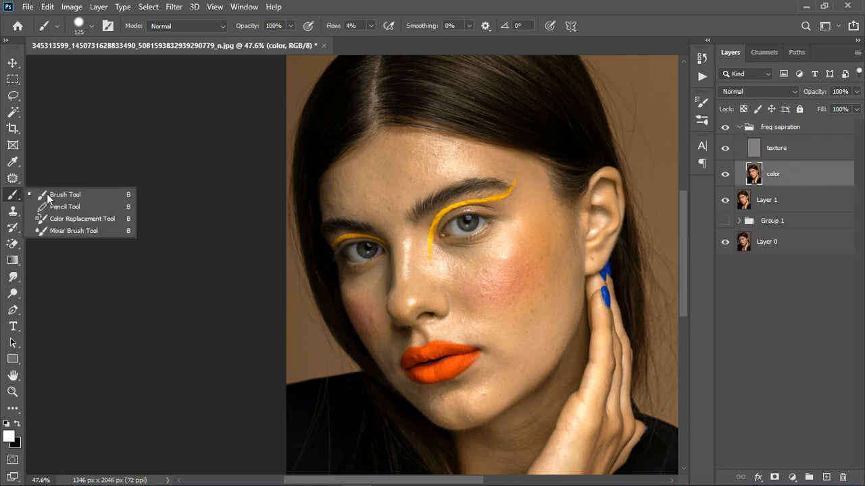
left_click(74, 231)
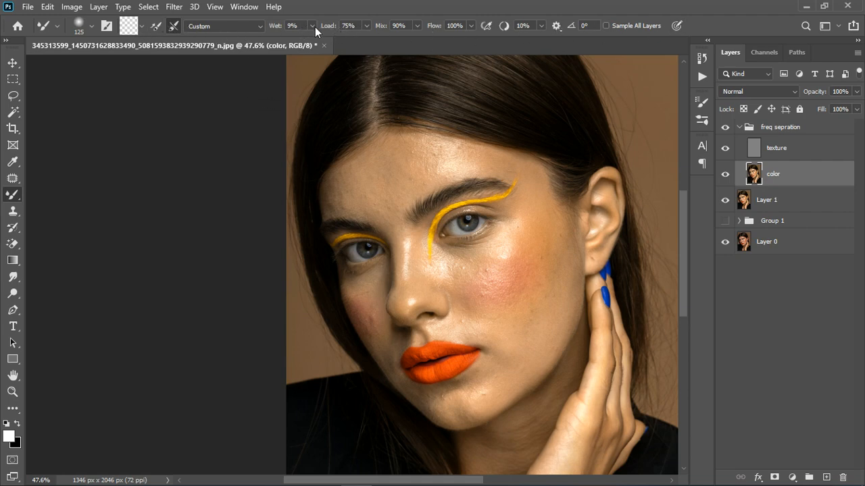
scroll(420, 204, "up", 1)
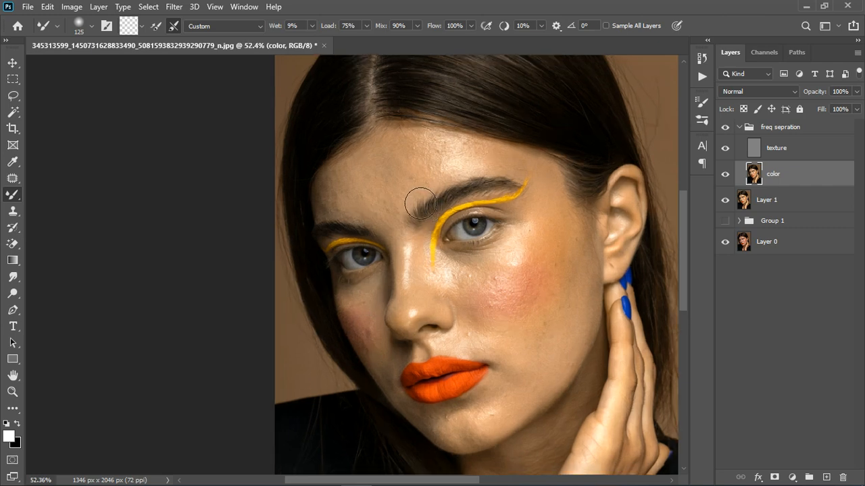
scroll(420, 203, "up", 3)
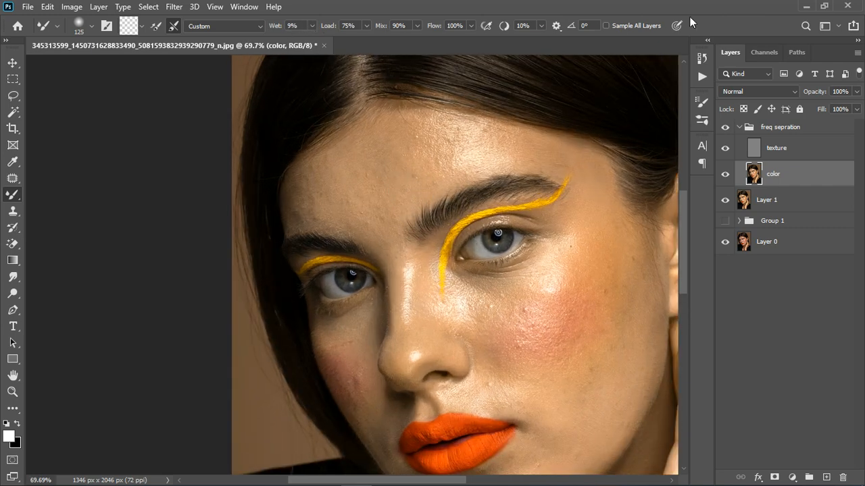
scroll(405, 195, "up", 2)
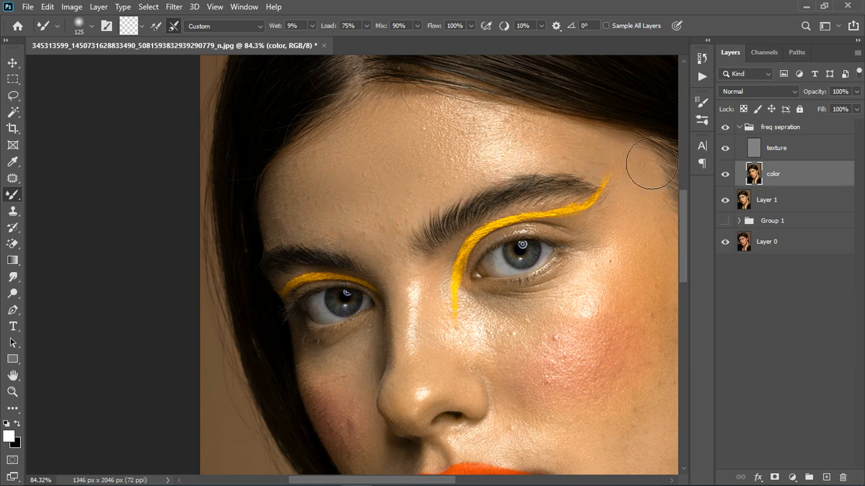
Blend the skin tones of the cheeks and lower face on the color layer, reducing the Mixer Brush size
scroll(446, 223, "down", 6)
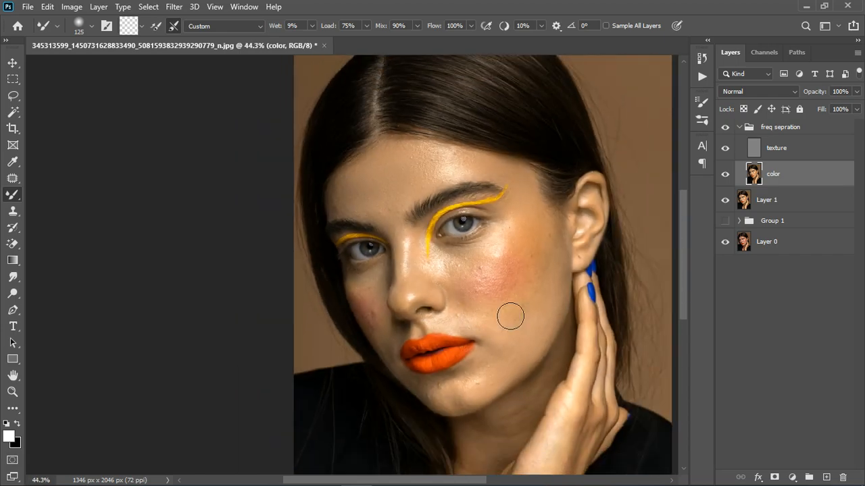
scroll(554, 290, "up", 7)
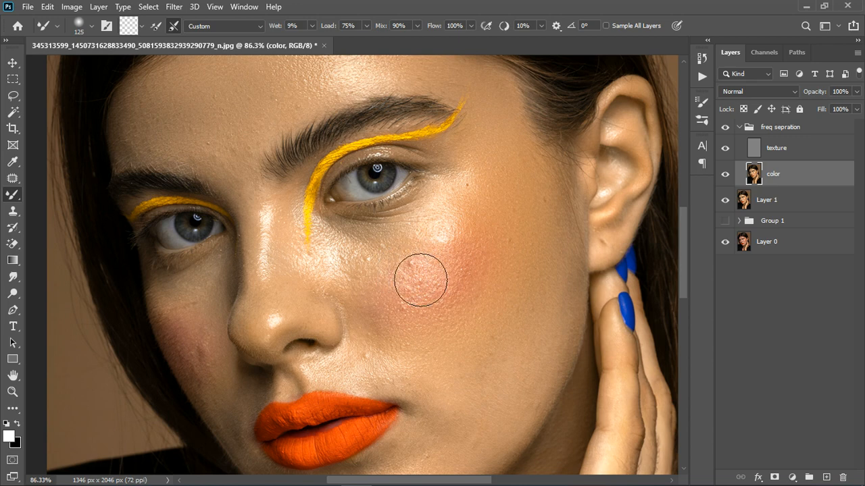
key("bracketleft")
key("bracketleft")
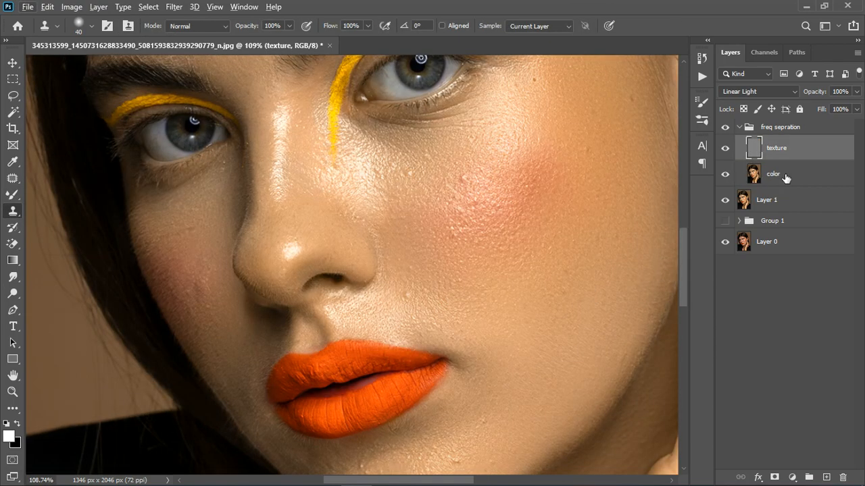
Remove the blemishes on both cheeks and beside the mouth on the texture layer with a size 40 Clone Stamp
left_click(800, 178)
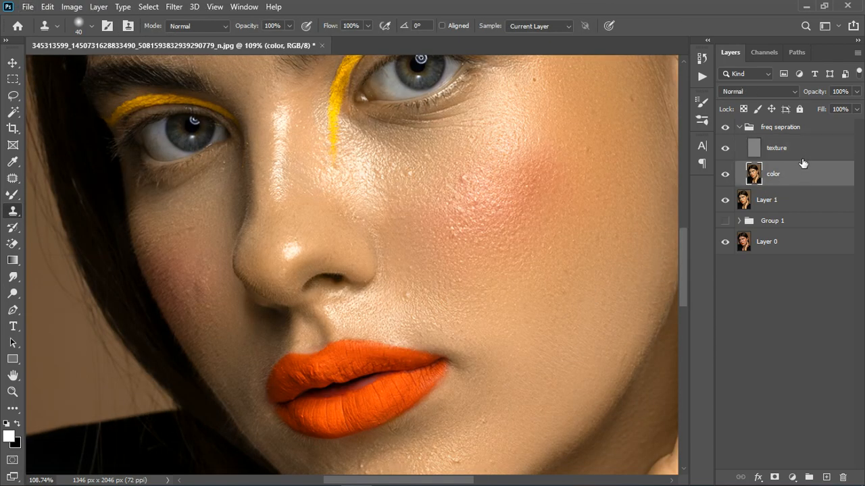
left_click(797, 154)
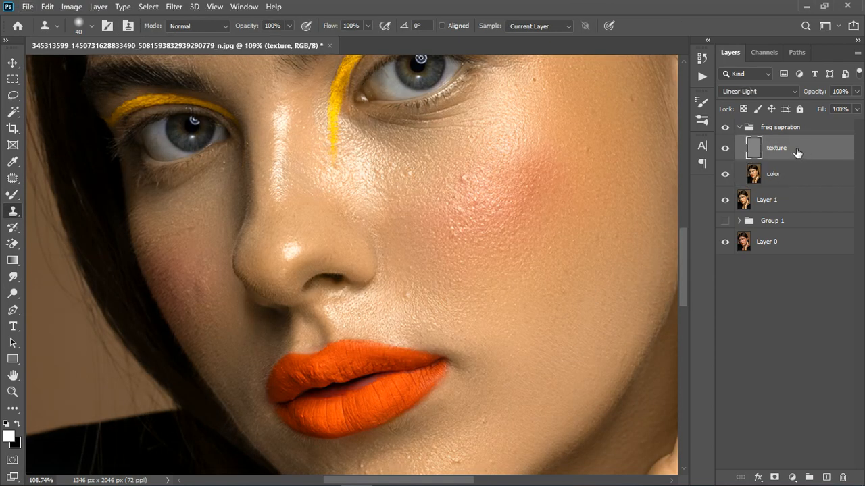
right_click(14, 214)
left_click(48, 214)
left_click(202, 265)
left_click(209, 286)
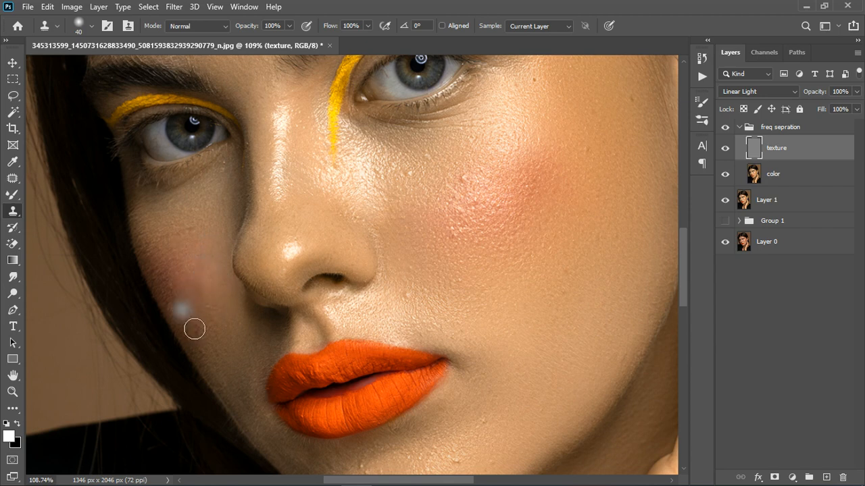
left_click(427, 316, "alt")
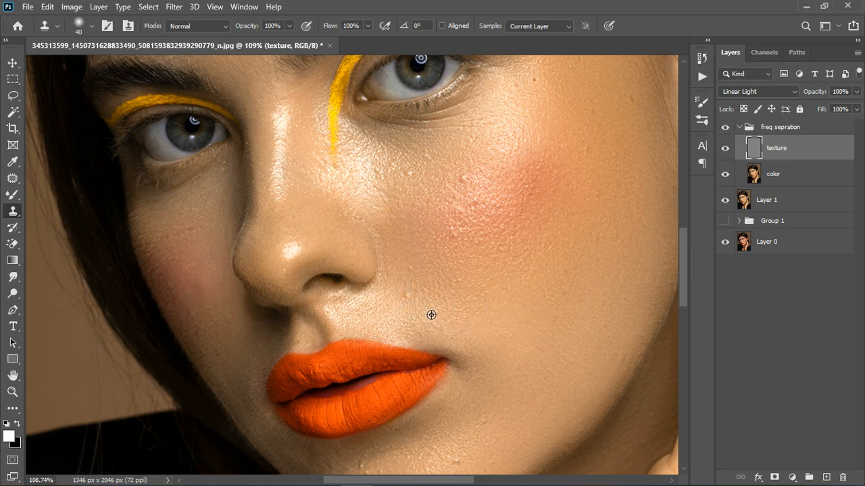
left_click(444, 326)
left_click(451, 271, "alt")
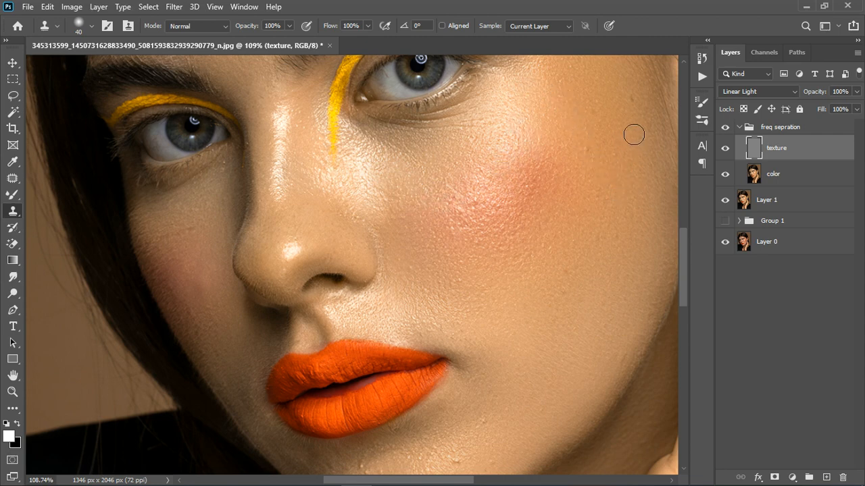
Clone clean skin texture over the small bumps on the forehead
scroll(473, 294, "down", 5)
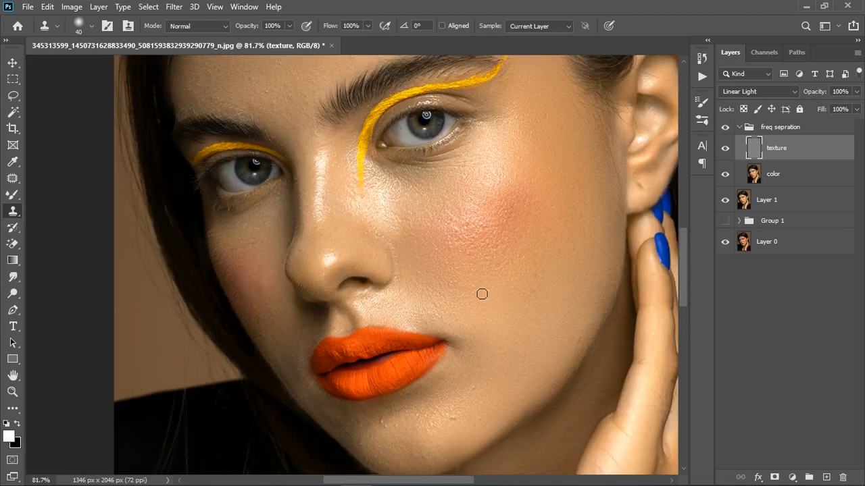
scroll(408, 165, "up", 5)
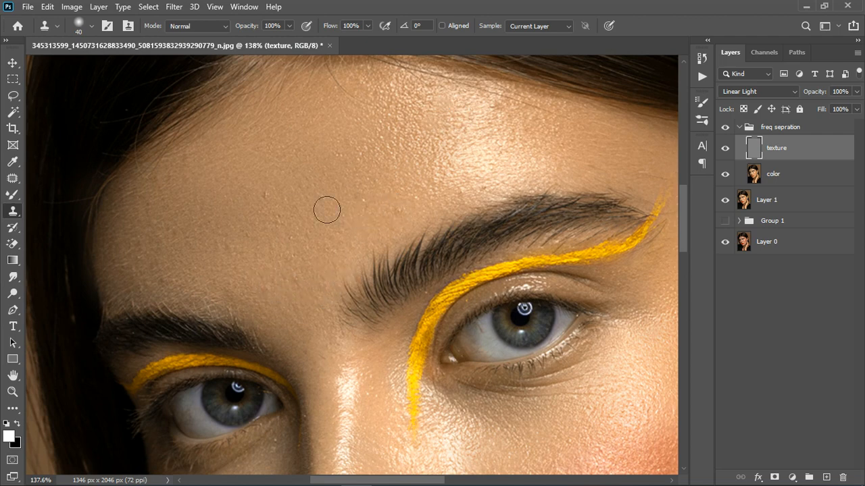
left_click(270, 195)
scroll(312, 202, "down", 4)
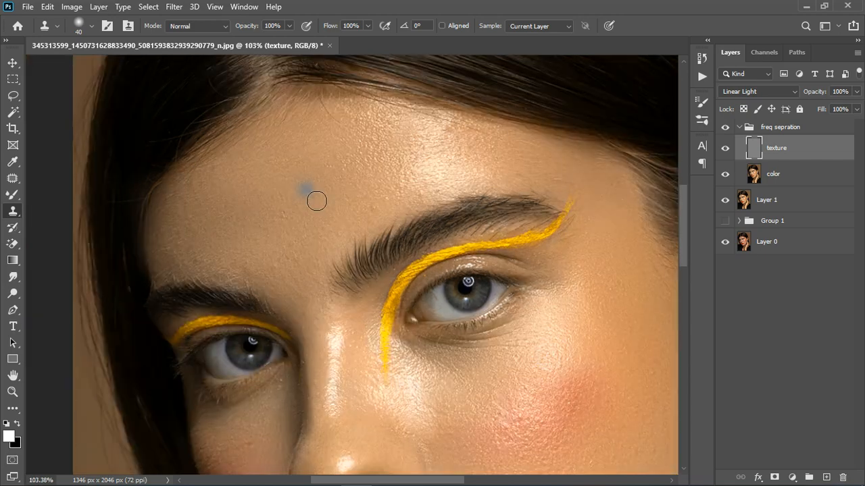
Sample clean skin near the jaw and clone it over the bumps on the chin
scroll(399, 202, "down", 4)
scroll(346, 341, "up", 6)
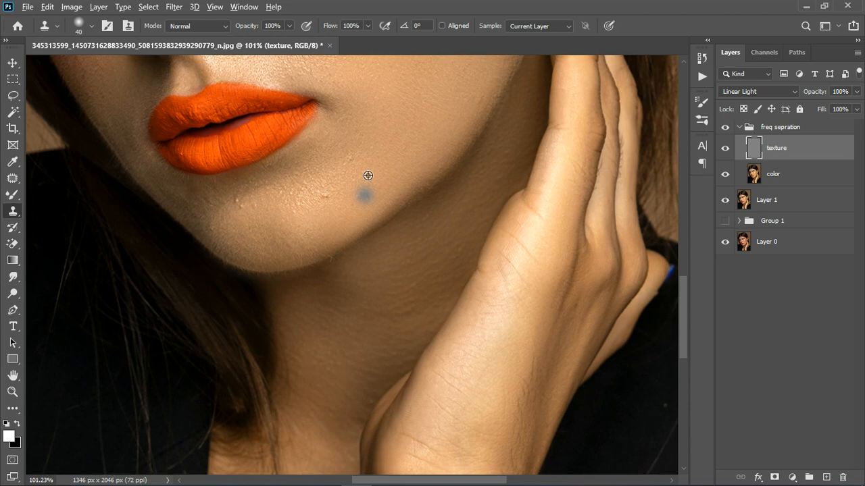
left_click(368, 176, "alt")
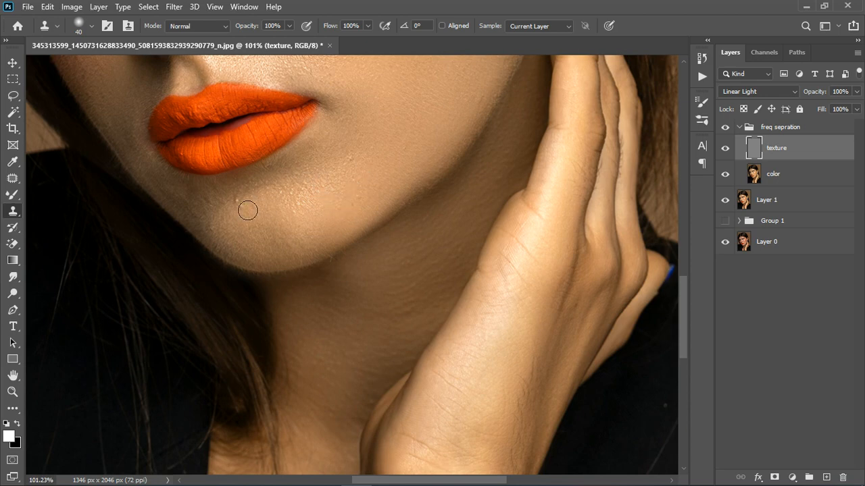
mouse_move(247, 210)
left_mouse_down()
mouse_move(254, 216)
mouse_move(247, 224)
mouse_move(216, 227)
left_mouse_up()
scroll(359, 265, "down", 6)
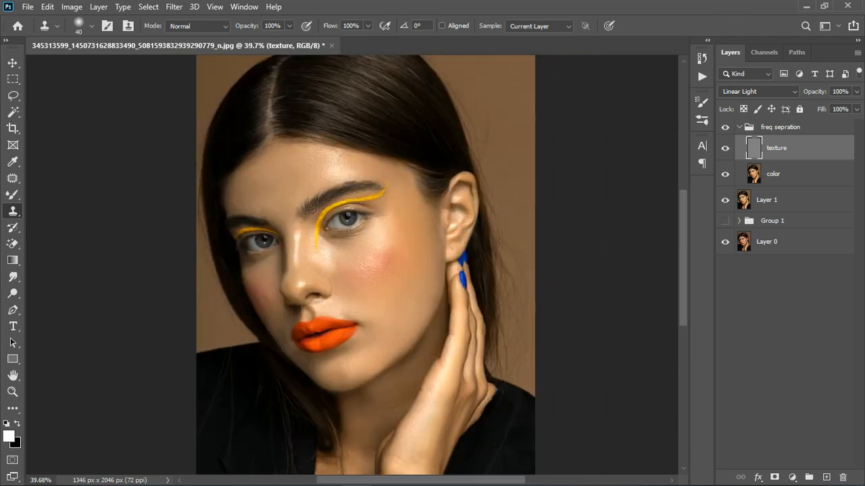
scroll(316, 211, "up", 2)
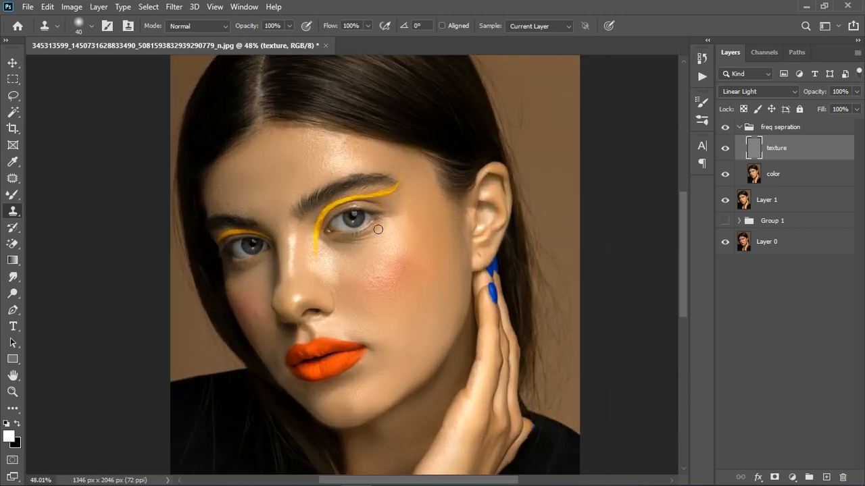
Stamp all visible layers into a new layer above the freq sepration group, and hide that group and Layer 1
left_click(740, 127)
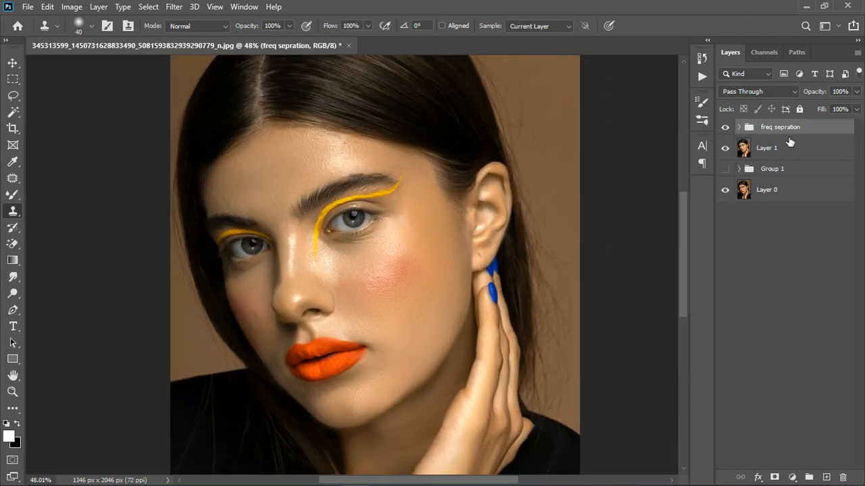
key("ctrl+shift+alt+e")
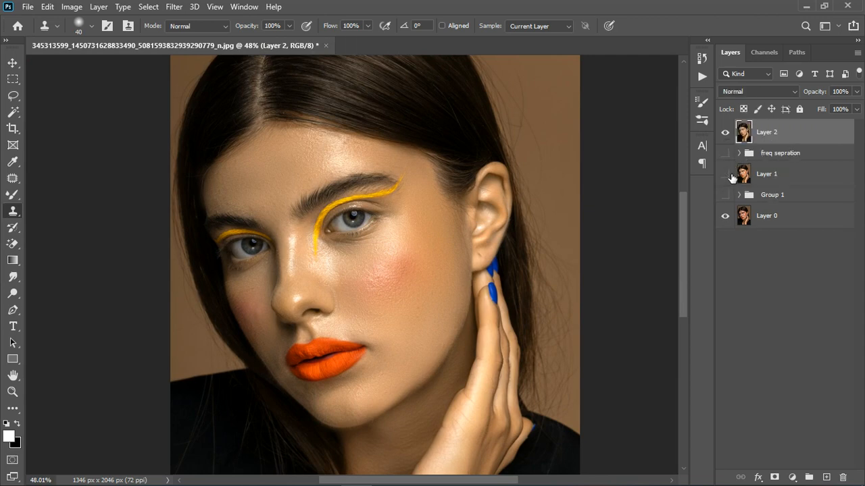
scroll(364, 220, "down", 4)
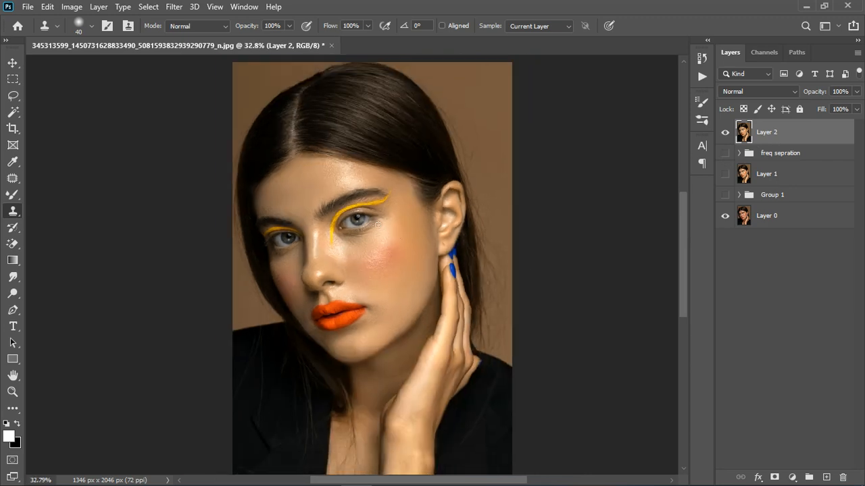
Open the Camera Raw Filter, sample the photo's white balance to get Temperature -4 and Tint +3, and compare with the original
left_click(174, 7)
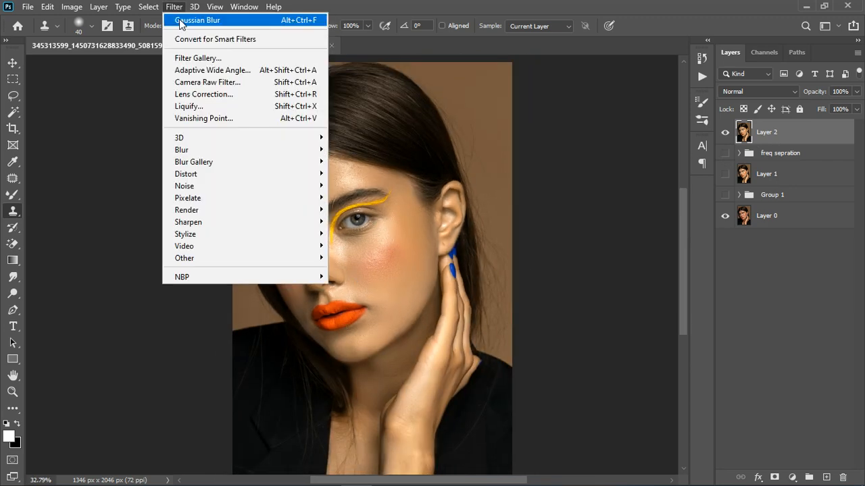
left_click(223, 82)
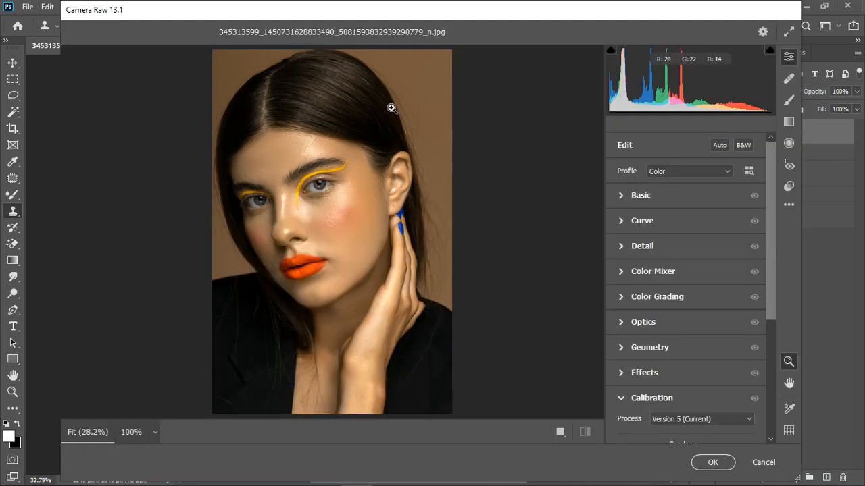
scroll(343, 193, "up", 2)
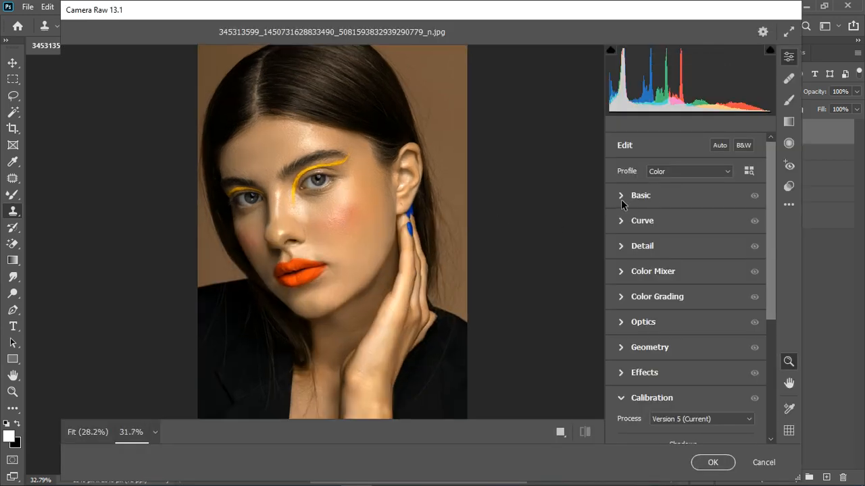
left_click(622, 200)
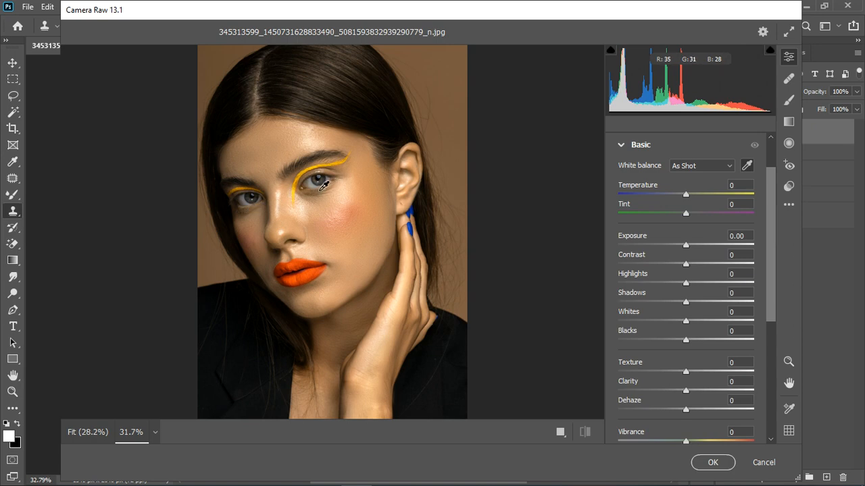
left_click(339, 215)
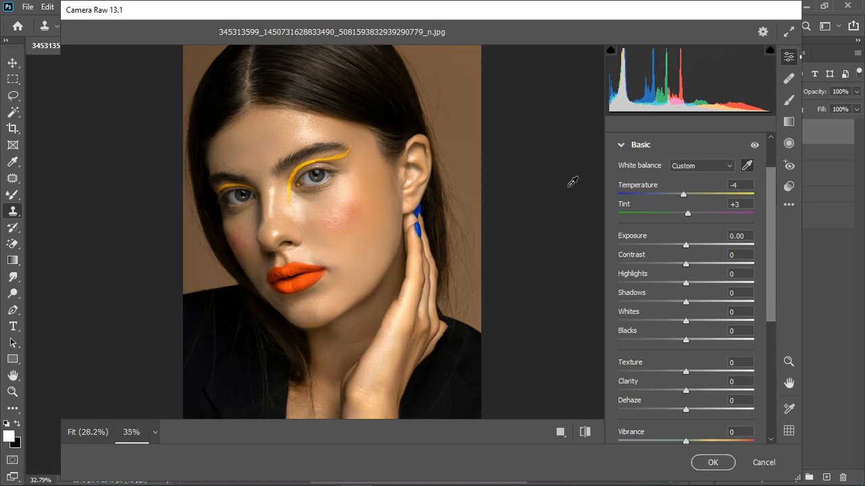
left_click(754, 146)
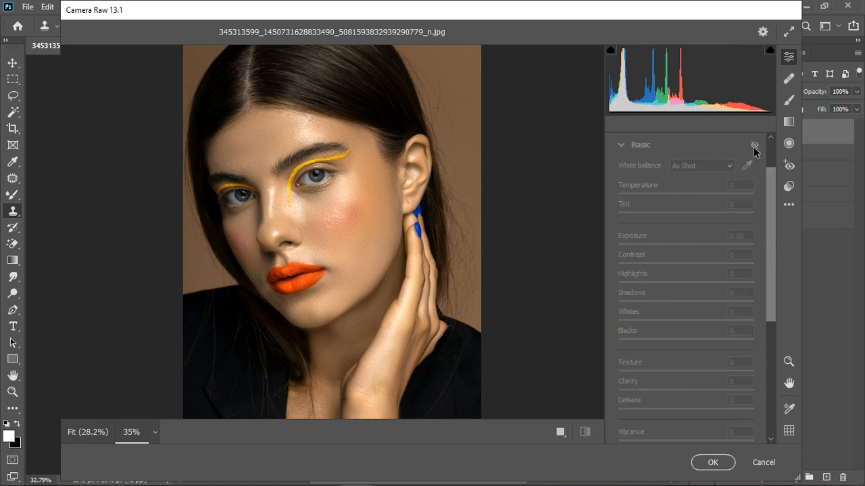
left_click(754, 146)
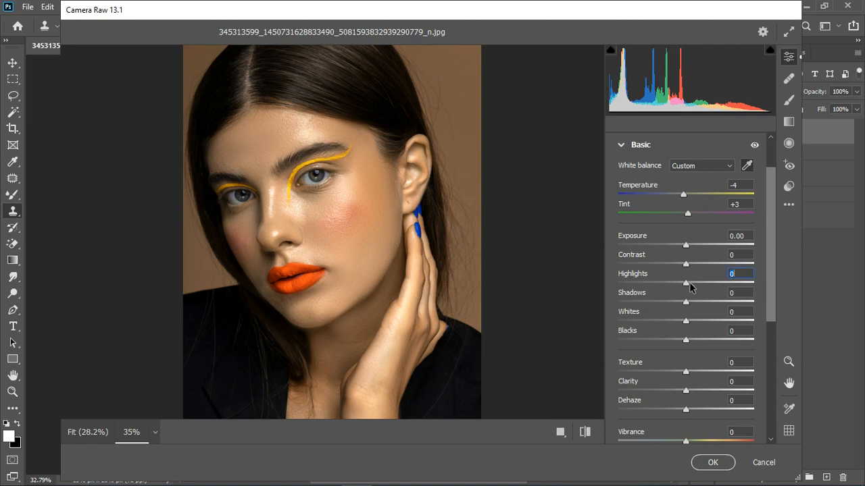
Set the Camera Raw tones to Highlights +13, Whites +11, Shadows -5 and Blacks -4
left_click_drag(697, 287, 697, 289)
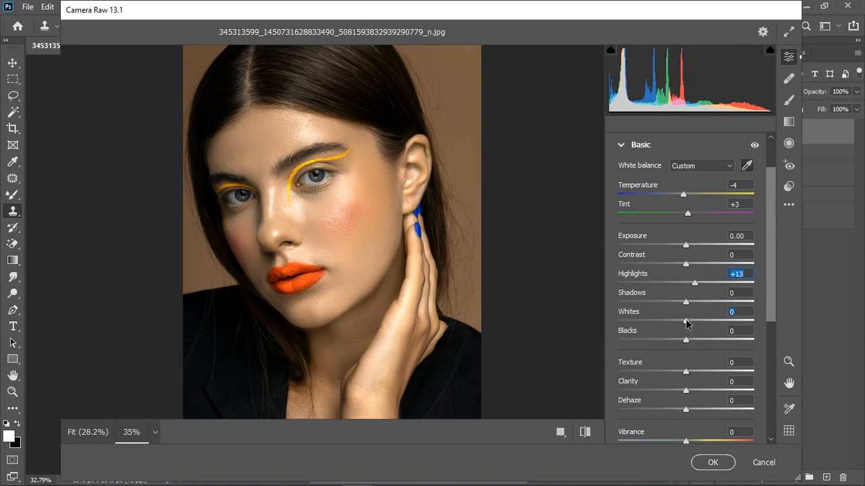
left_click_drag(693, 323, 695, 323)
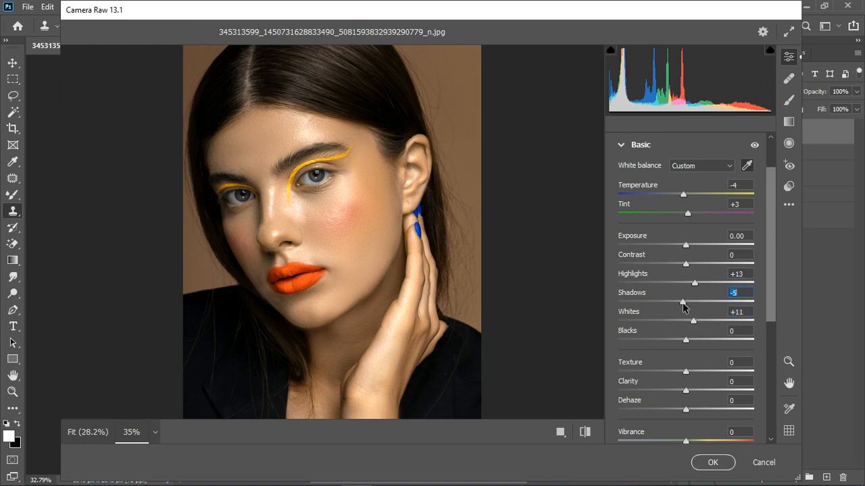
left_click_drag(683, 343, 682, 342)
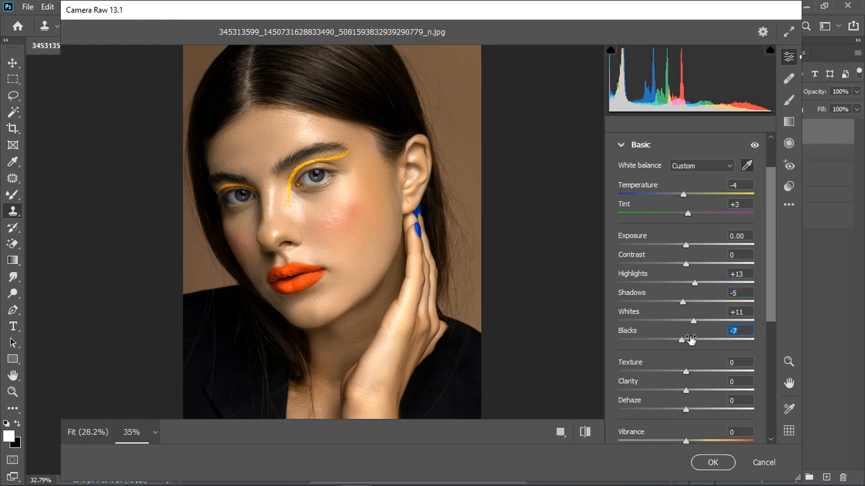
left_click_drag(684, 342, 684, 342)
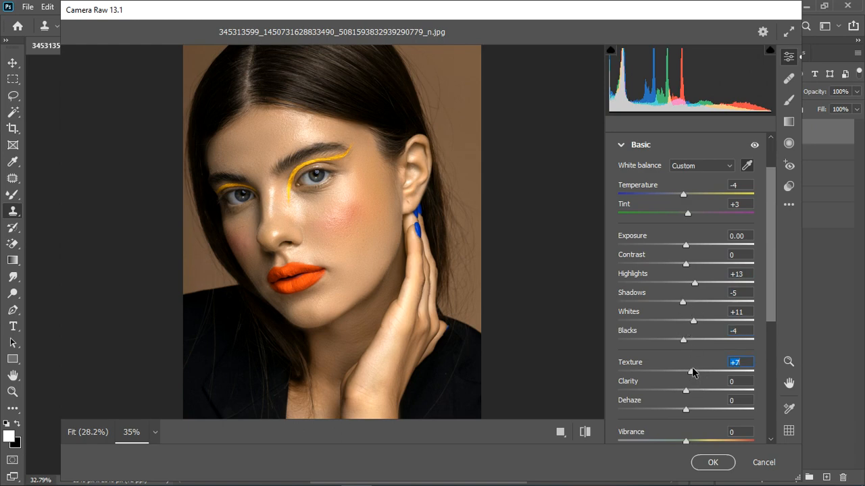
Set the parametric curve to Highlights +4, Darks -3 and Shadows -6, and compare the portrait with its original settings
left_click(622, 147)
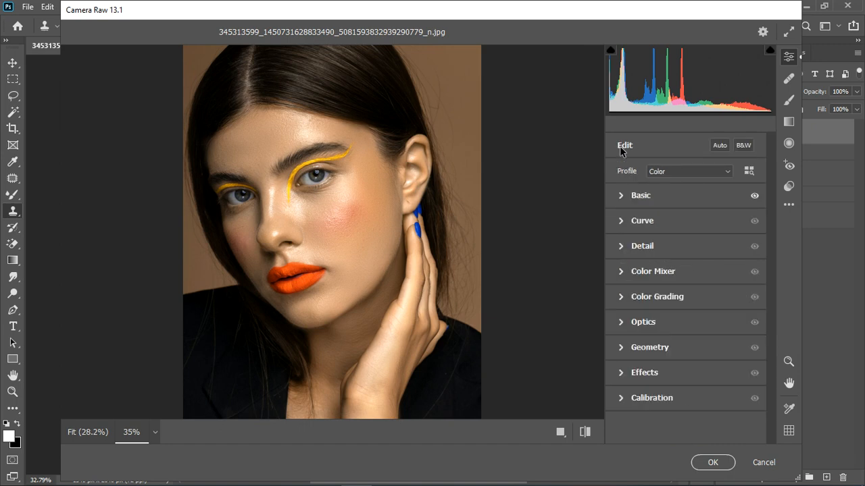
left_click(621, 225)
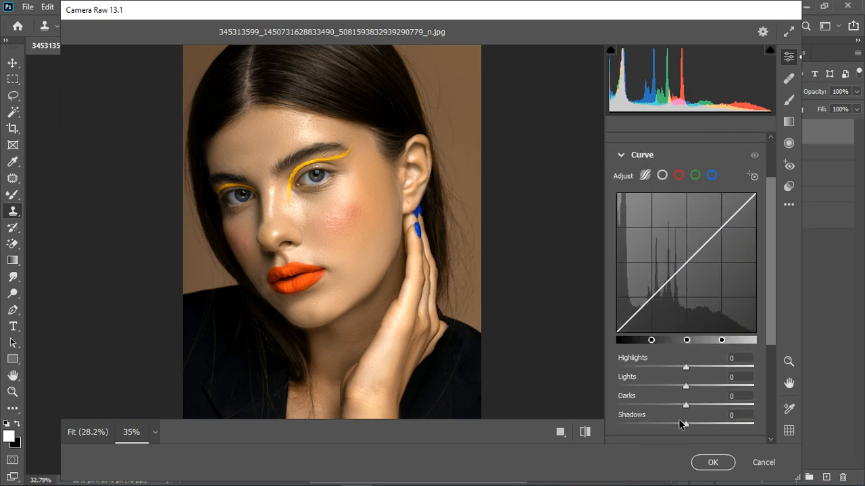
scroll(682, 422, "down", 1)
left_click(686, 394)
mouse_move(685, 397)
left_mouse_down()
mouse_move(672, 397)
mouse_move(684, 394)
mouse_move(684, 380)
left_mouse_up()
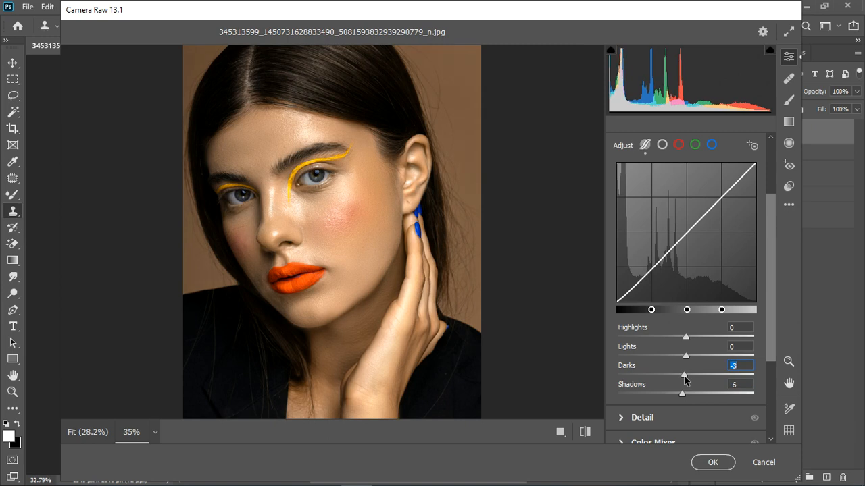
left_click(688, 338)
left_click_drag(690, 337, 689, 340)
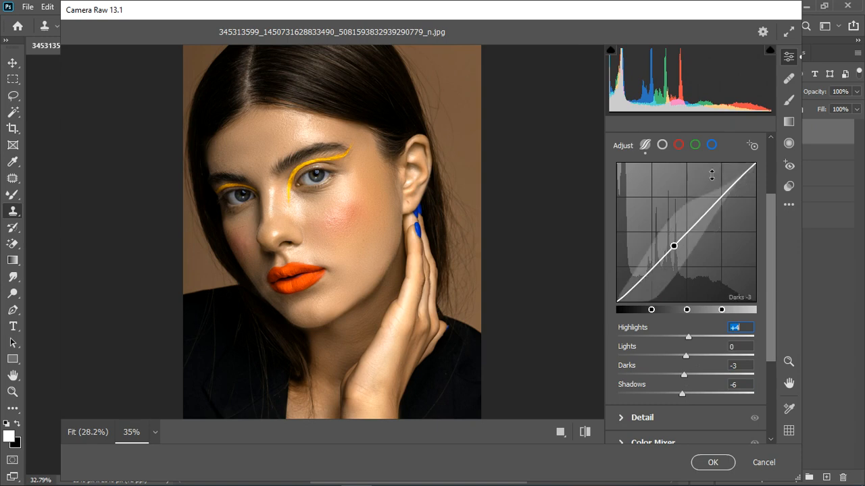
scroll(712, 175, "up", 5)
left_click(625, 220)
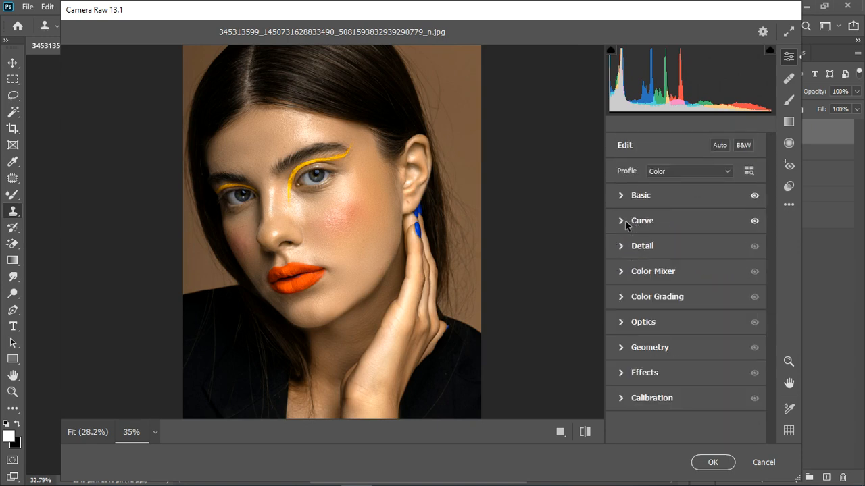
left_click(585, 432)
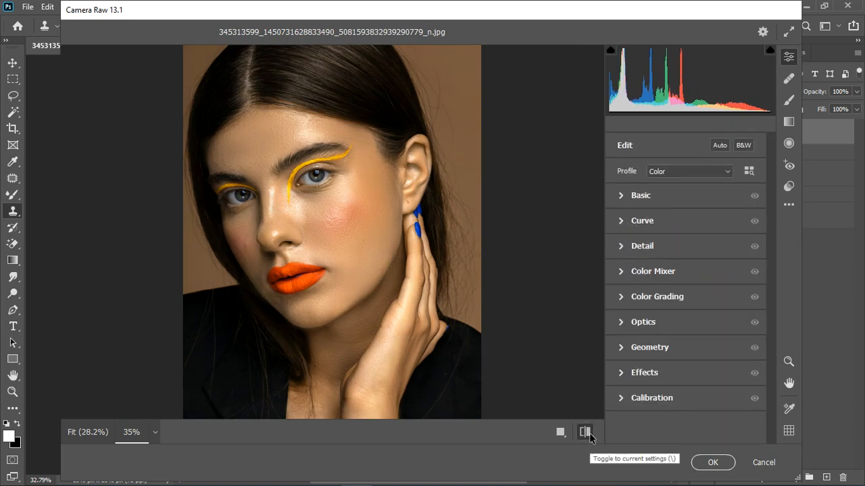
left_click(589, 437)
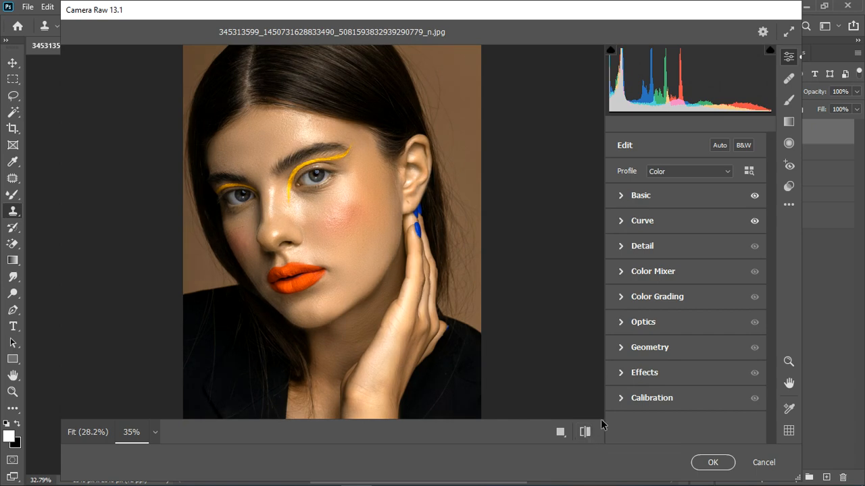
Set the Color Mixer hues to Reds -18, Oranges -7, Yellows -10, Blues -20 and Purples -23, comparing with the original
left_click(621, 271)
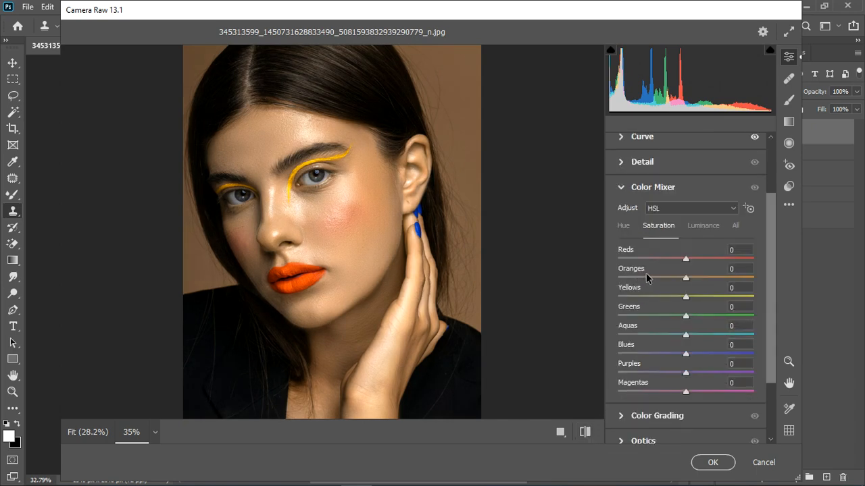
left_click(624, 226)
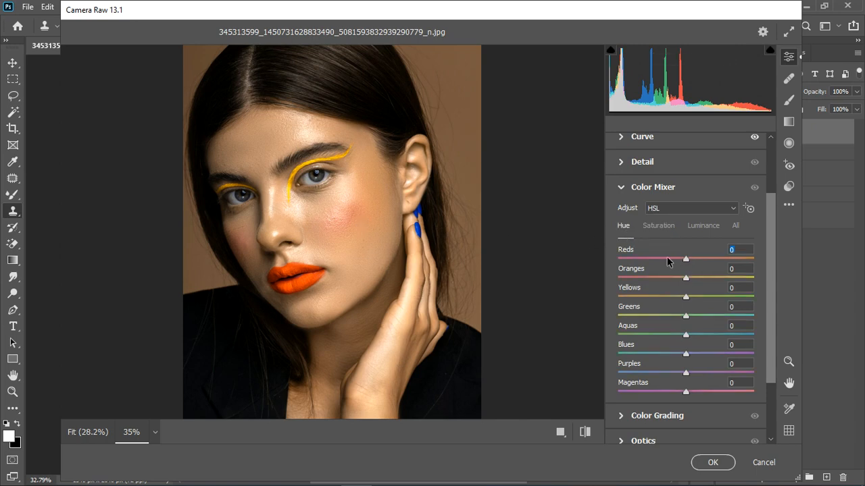
left_click_drag(667, 259, 674, 258)
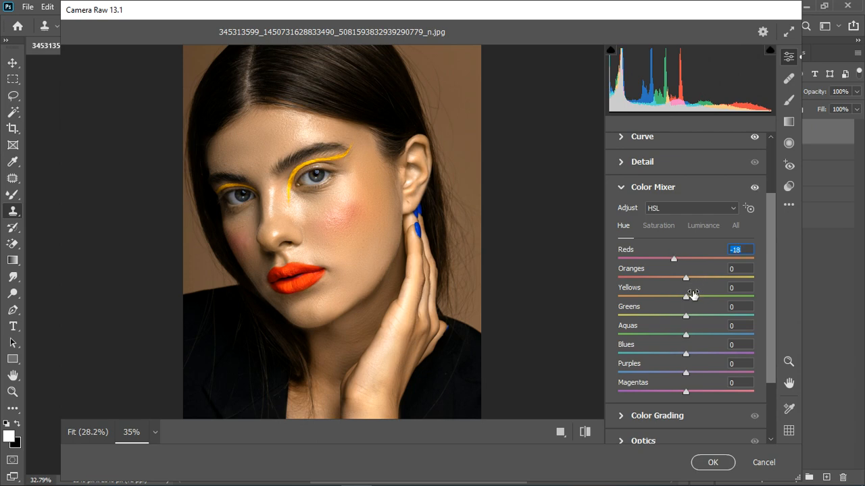
left_click_drag(687, 301, 680, 300)
left_click(686, 277)
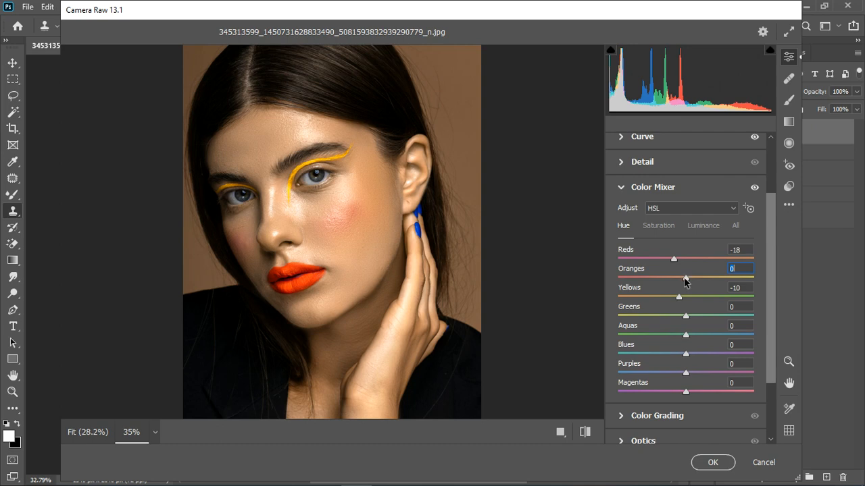
left_click_drag(711, 281, 717, 280)
left_click_drag(662, 280, 683, 285)
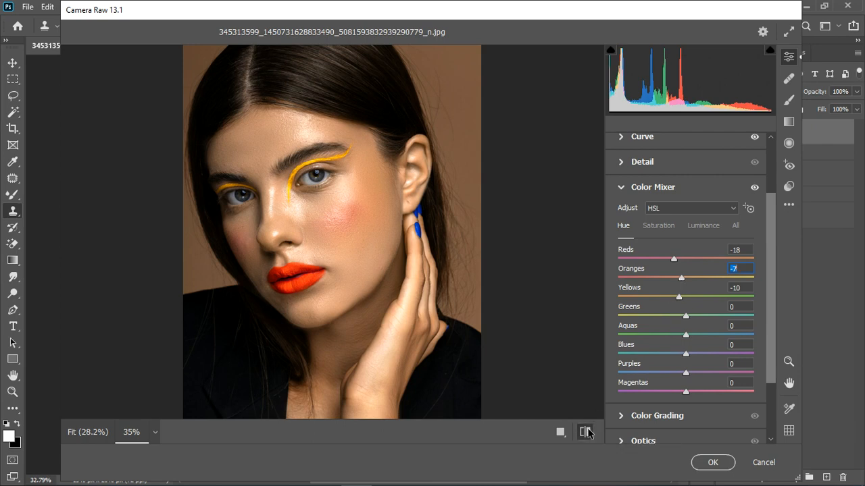
left_click(585, 433)
left_click(586, 432)
left_click_drag(687, 353, 670, 373)
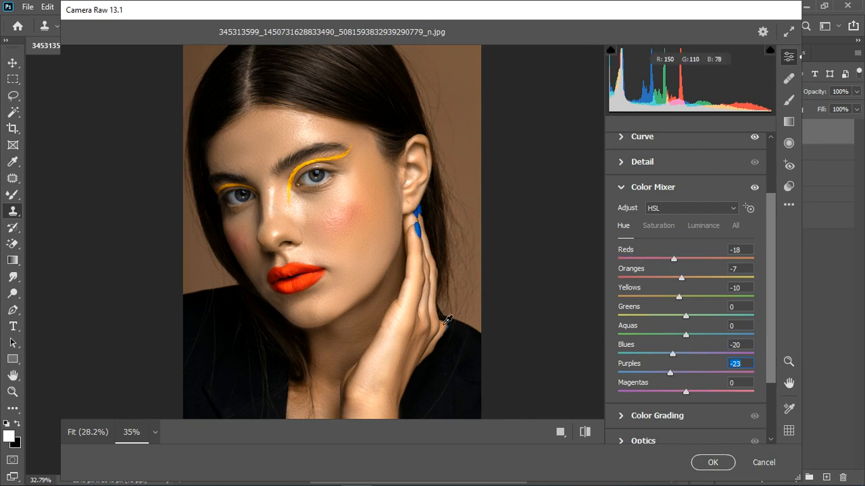
Set the Color Mixer saturation to Reds -8, Oranges -8, Yellows +10 and Blues +11
left_click(662, 226)
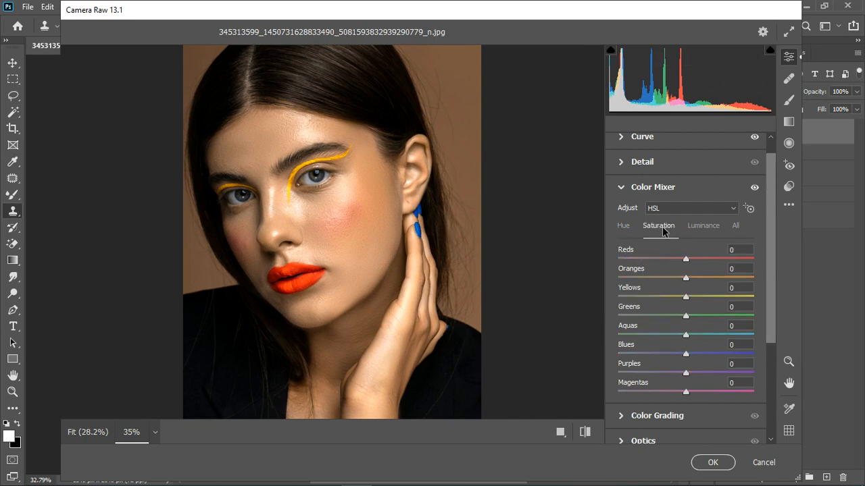
left_click(685, 260)
double_click(704, 257)
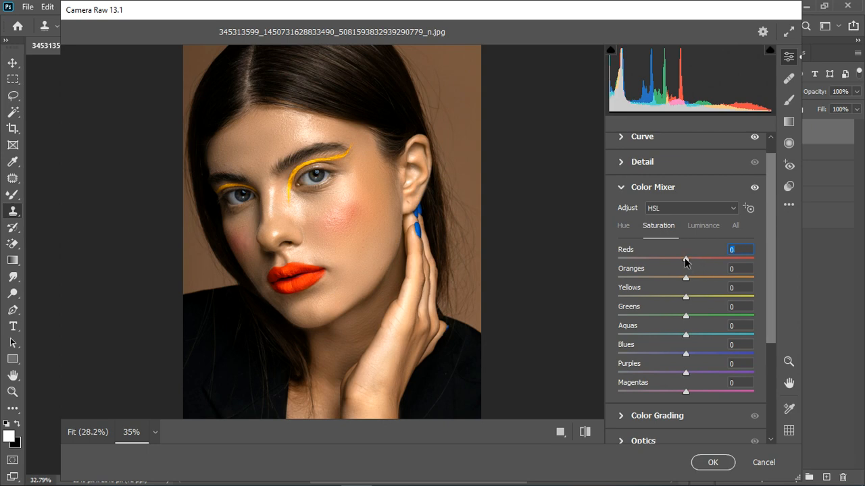
mouse_move(685, 258)
left_mouse_down()
mouse_move(669, 259)
mouse_move(678, 261)
left_mouse_up()
double_click(679, 260)
left_click_drag(685, 260, 679, 262)
mouse_move(686, 281)
left_mouse_down()
mouse_move(692, 283)
mouse_move(679, 280)
left_mouse_up()
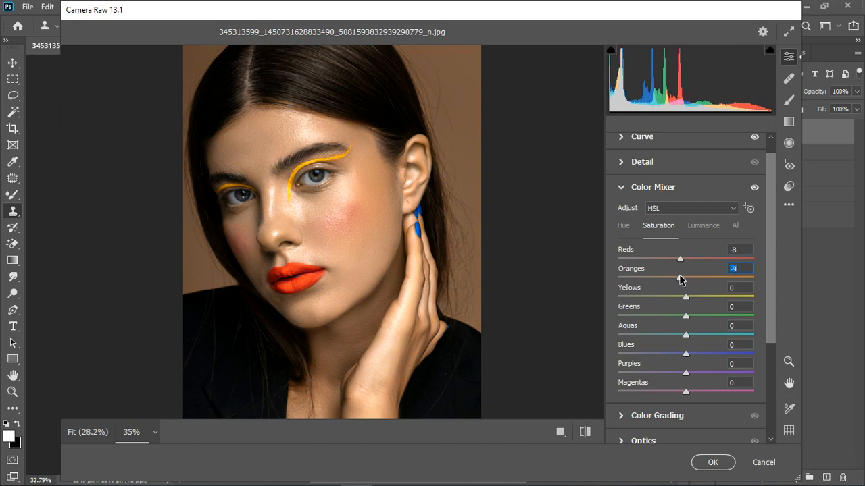
left_click_drag(680, 279, 682, 279)
left_click_drag(687, 298, 693, 297)
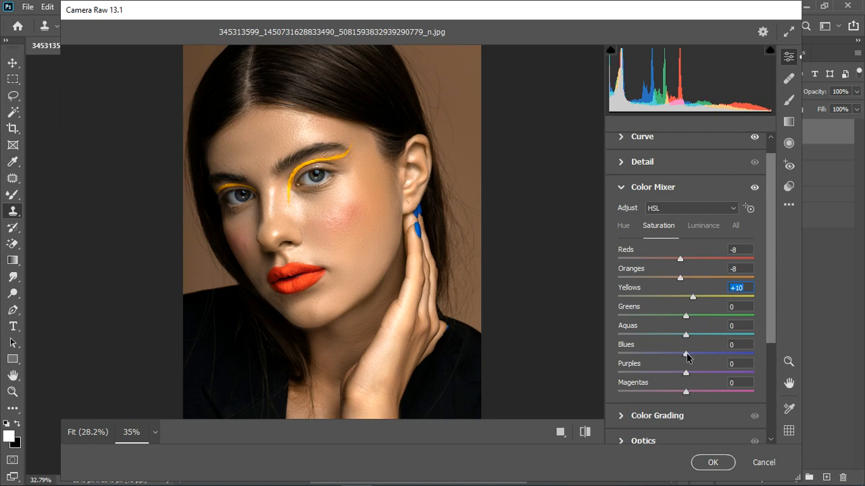
left_click_drag(686, 354, 693, 356)
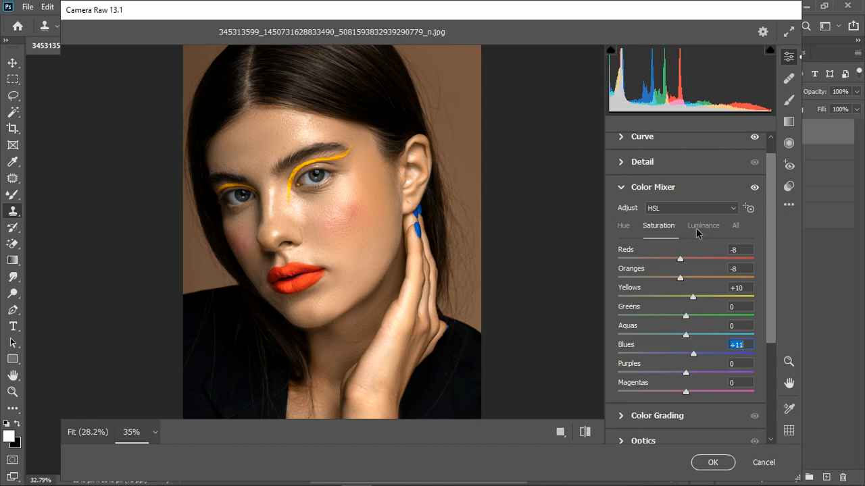
left_click(621, 189)
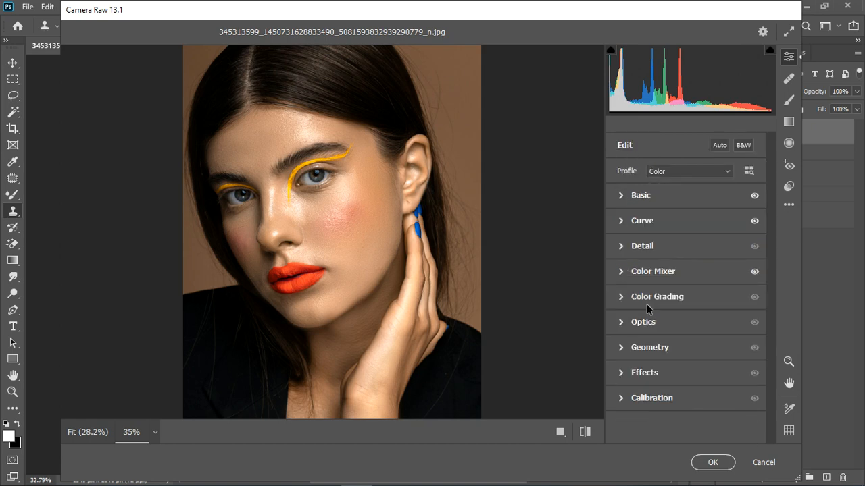
Calibrate the primary hues to Red +9, Green +10 and Blue -13, compare with the original, and apply the Camera Raw filter
left_click(624, 400)
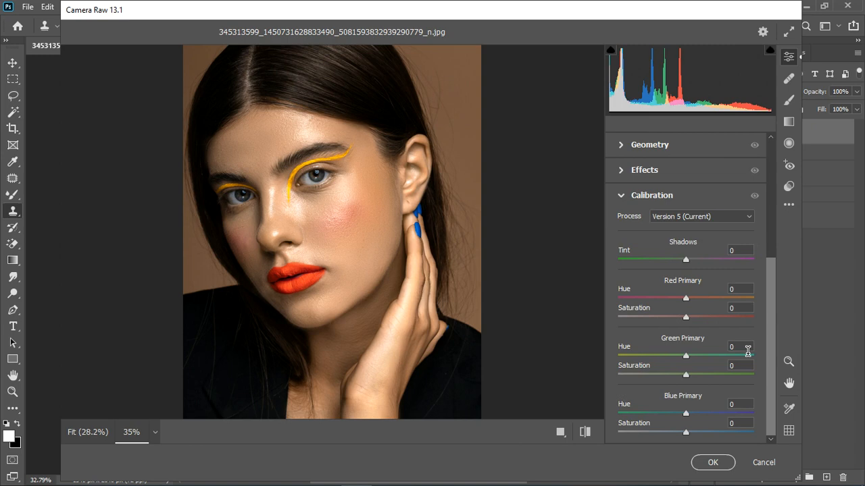
left_click_drag(685, 298, 694, 299)
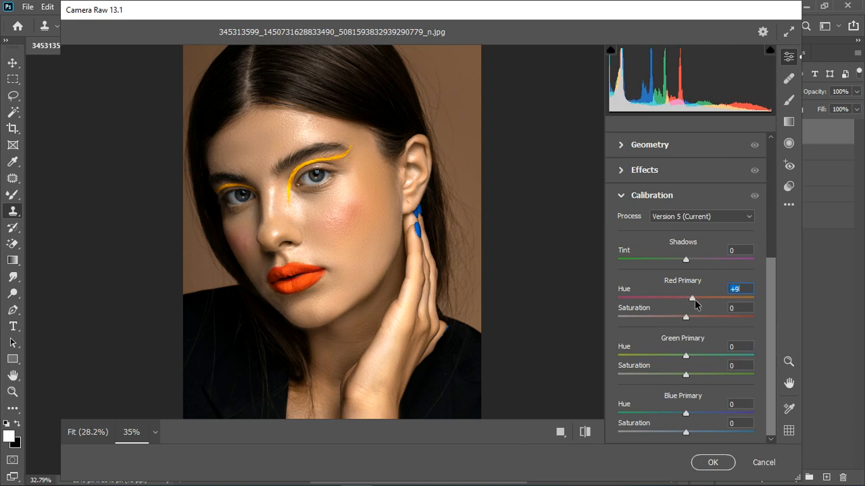
left_click_drag(686, 415, 677, 414)
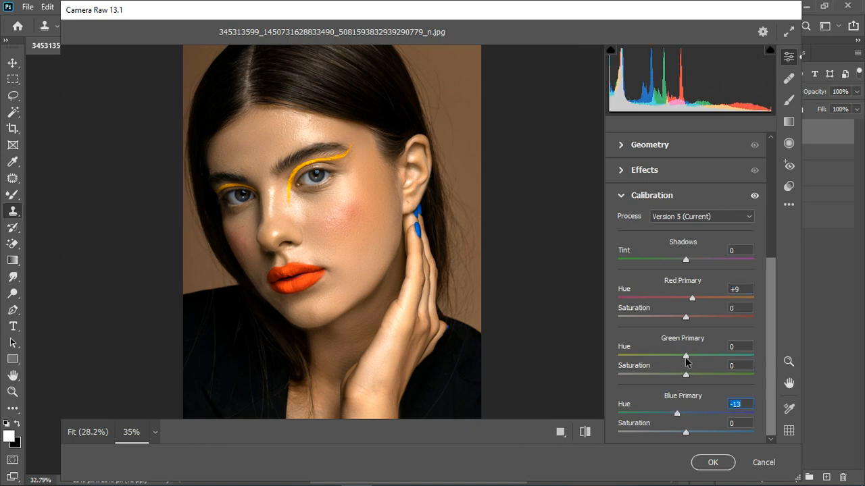
mouse_move(686, 362)
left_mouse_down()
mouse_move(701, 355)
mouse_move(675, 357)
mouse_move(694, 360)
left_mouse_up()
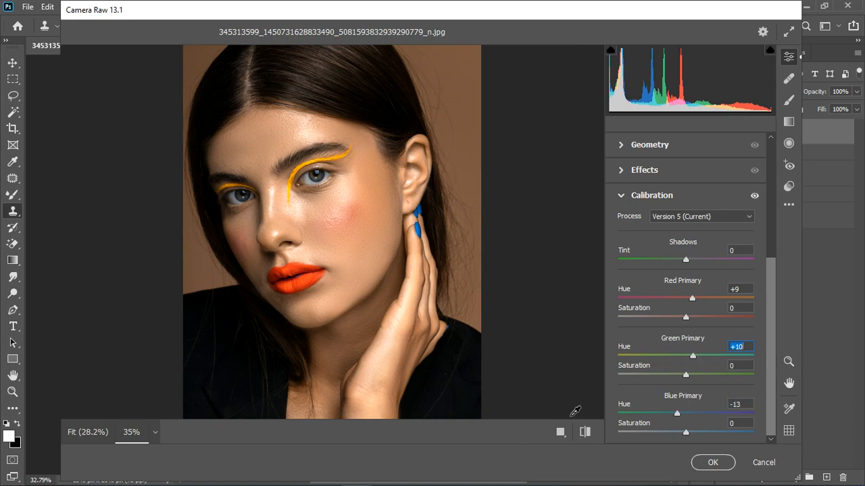
left_click(585, 433)
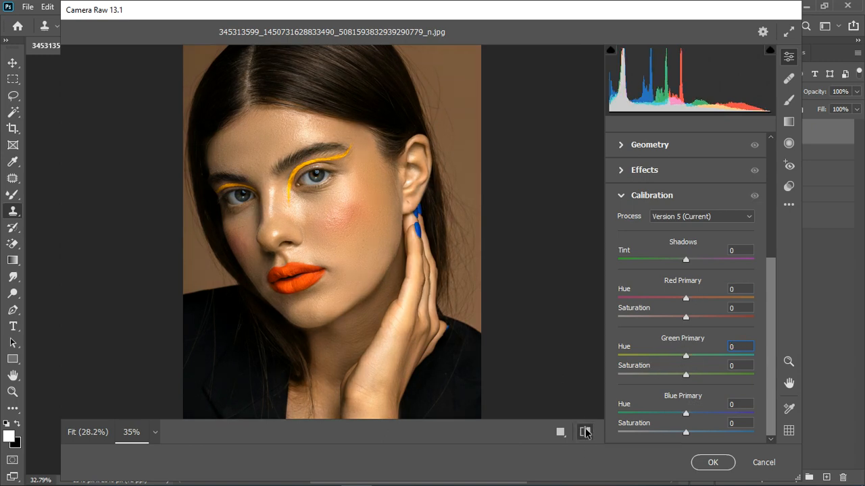
left_click(585, 433)
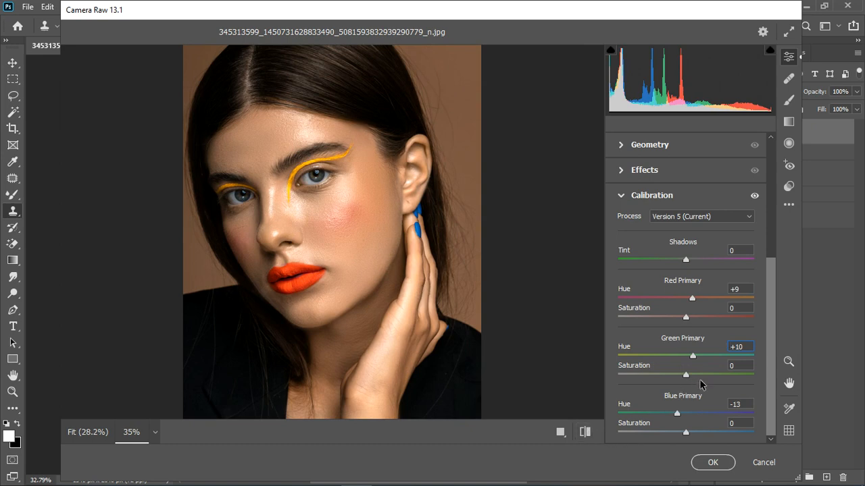
left_click(626, 195)
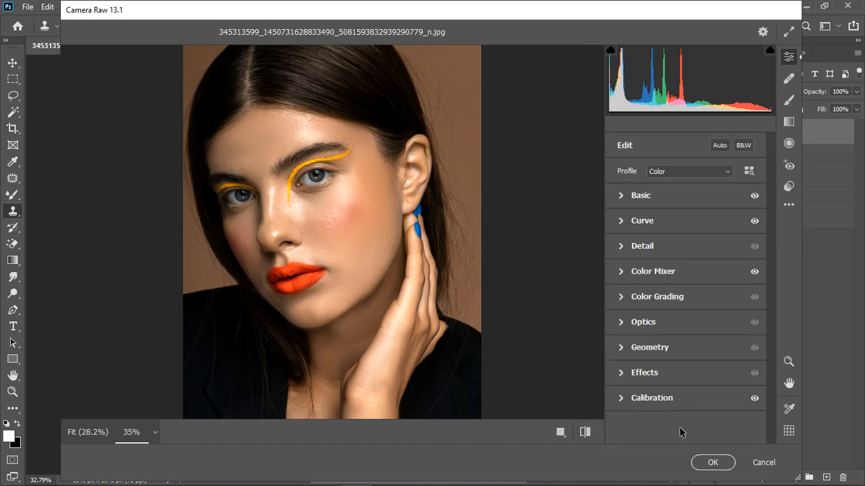
left_click(711, 464)
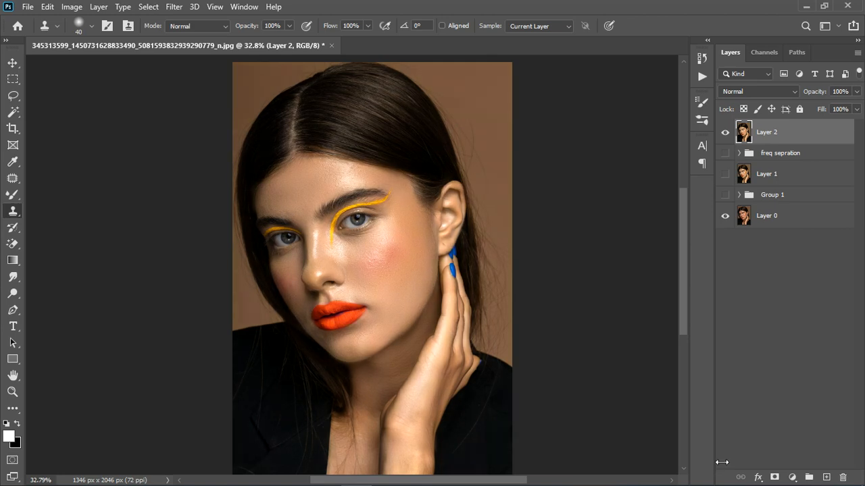
Inspect the retouched face up close and toggle Layer 2's visibility to compare it with the original photo
scroll(473, 351, "up", 3)
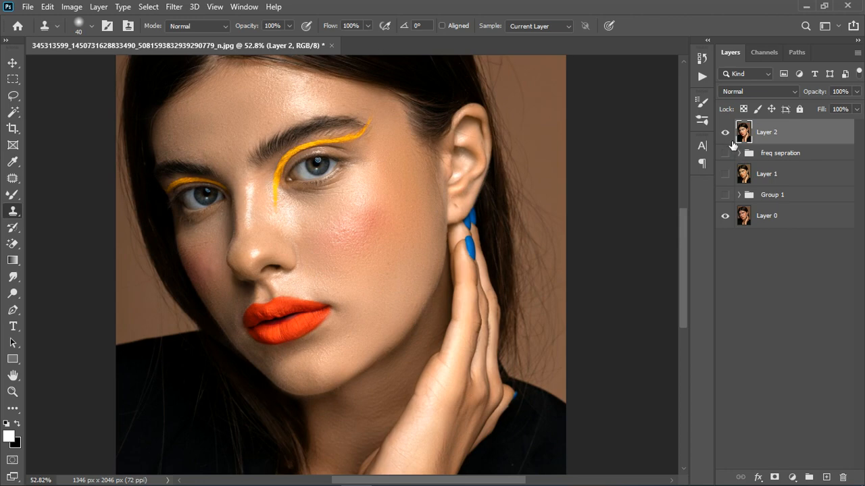
scroll(456, 195, "down", 2)
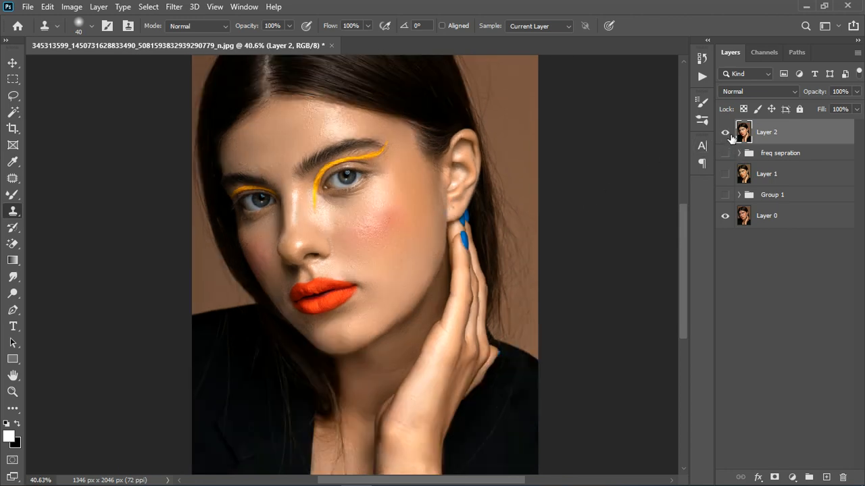
left_click(726, 133)
left_click(730, 136)
left_click(728, 137)
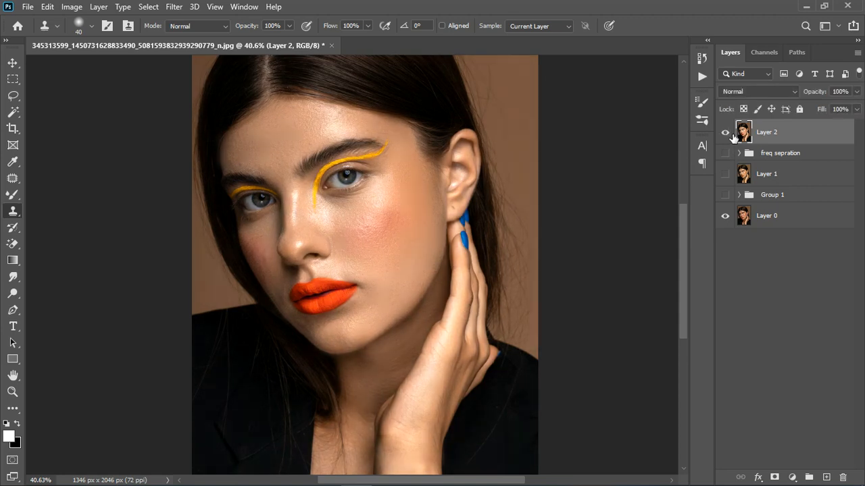